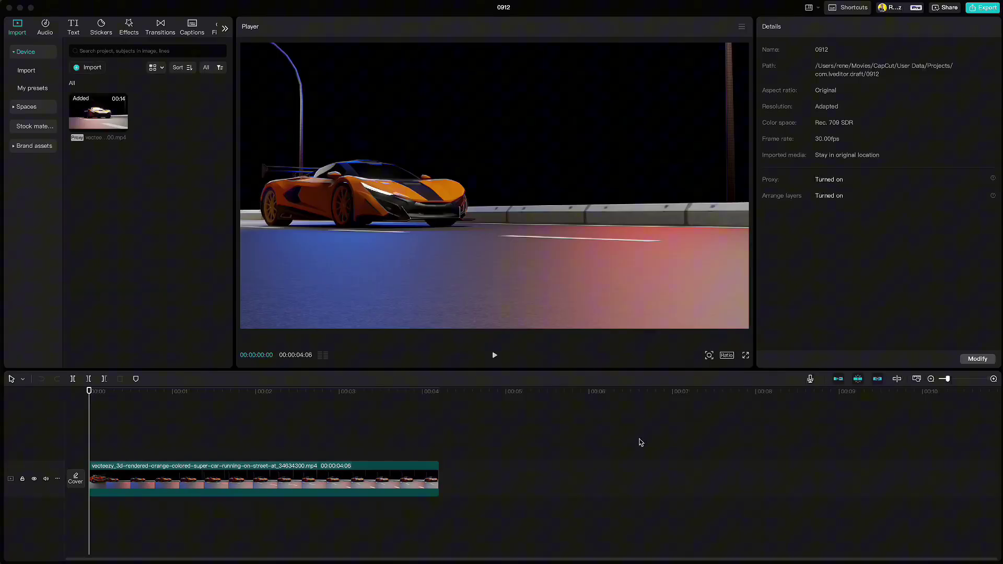
Duplicate the orange car clip onto a track above and cut the car out of the copy with a size 34 Smart brush.
click(150, 474)
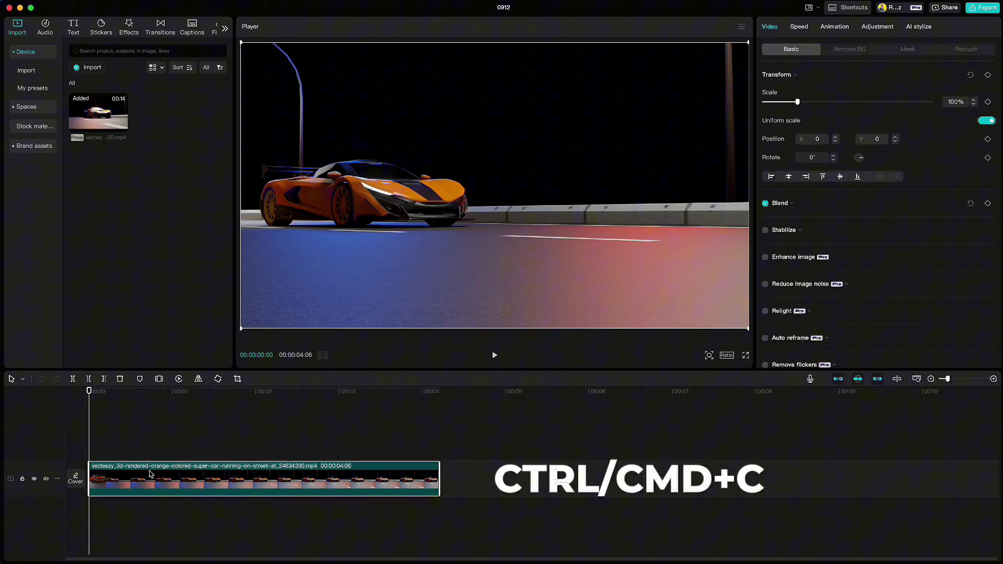
key(super+v)
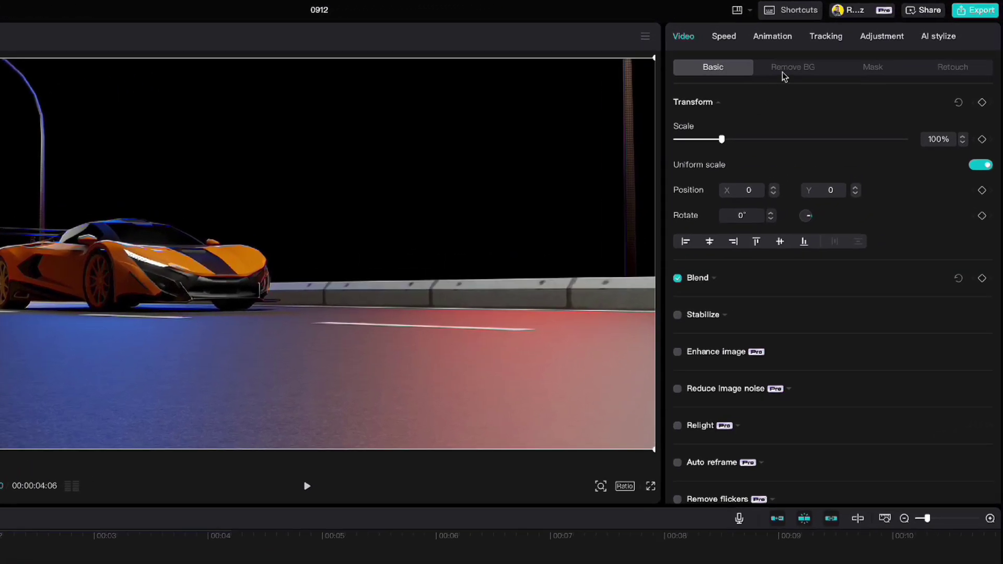
click(784, 70)
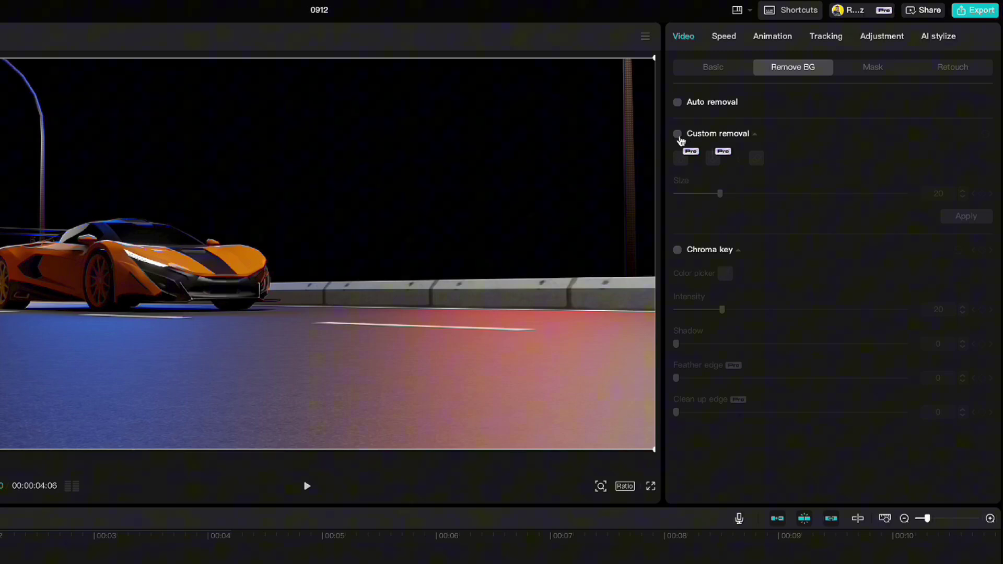
click(677, 135)
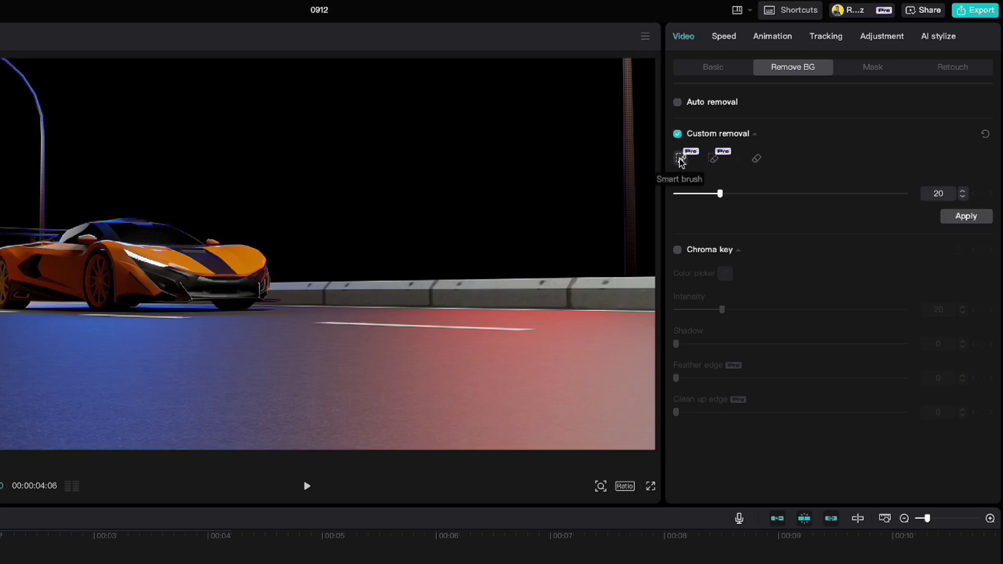
click(680, 157)
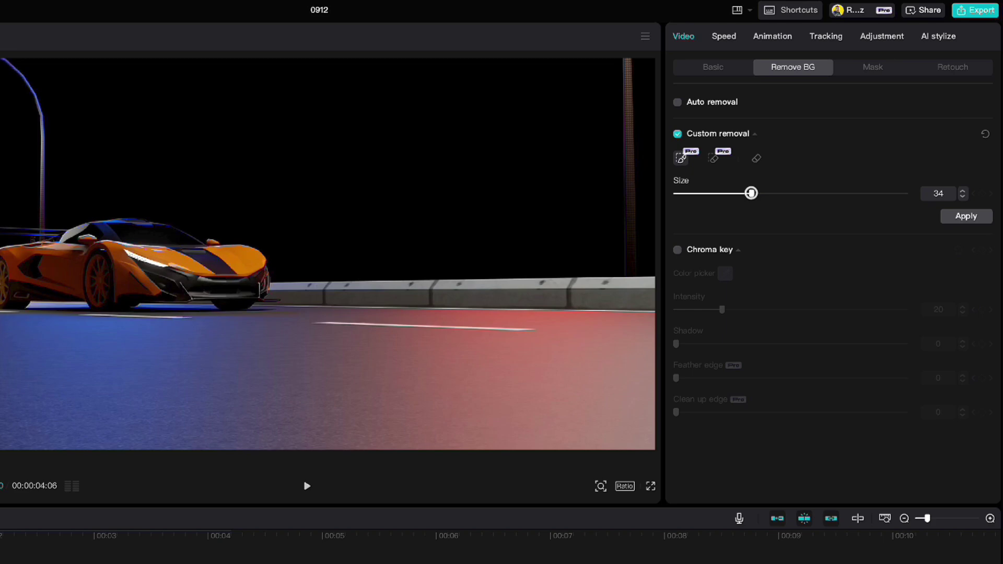
mouse_move(98, 298)
mouse_down()
mouse_move(197, 287)
mouse_move(237, 252)
mouse_move(99, 233)
mouse_up()
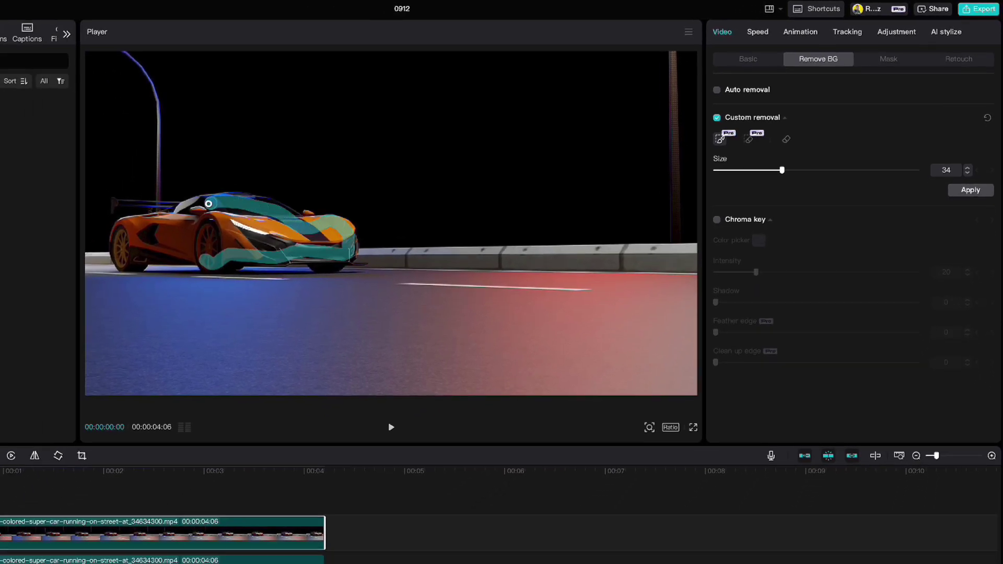
mouse_move(208, 203)
mouse_down()
mouse_move(120, 239)
mouse_move(124, 263)
mouse_move(199, 251)
mouse_up()
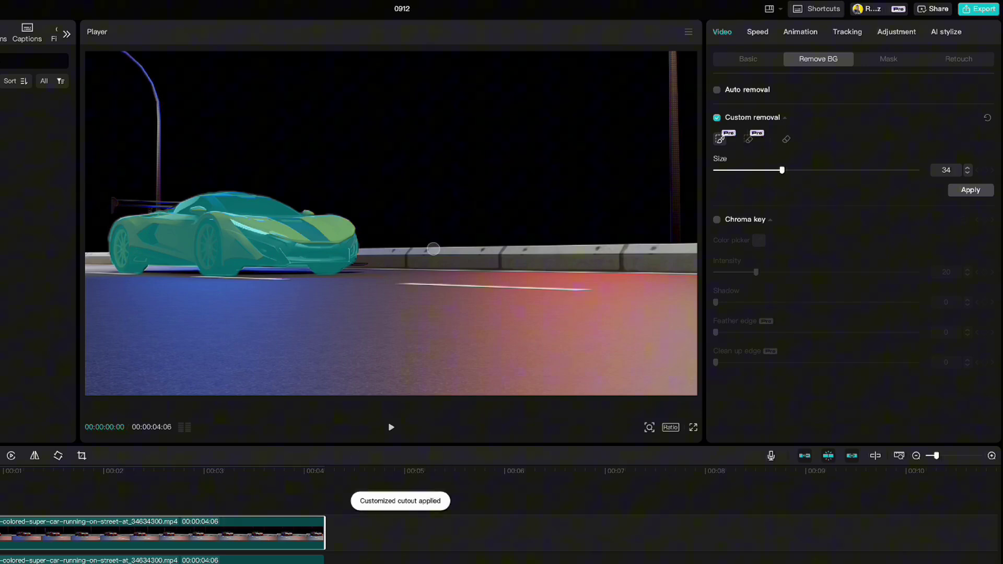
click(971, 189)
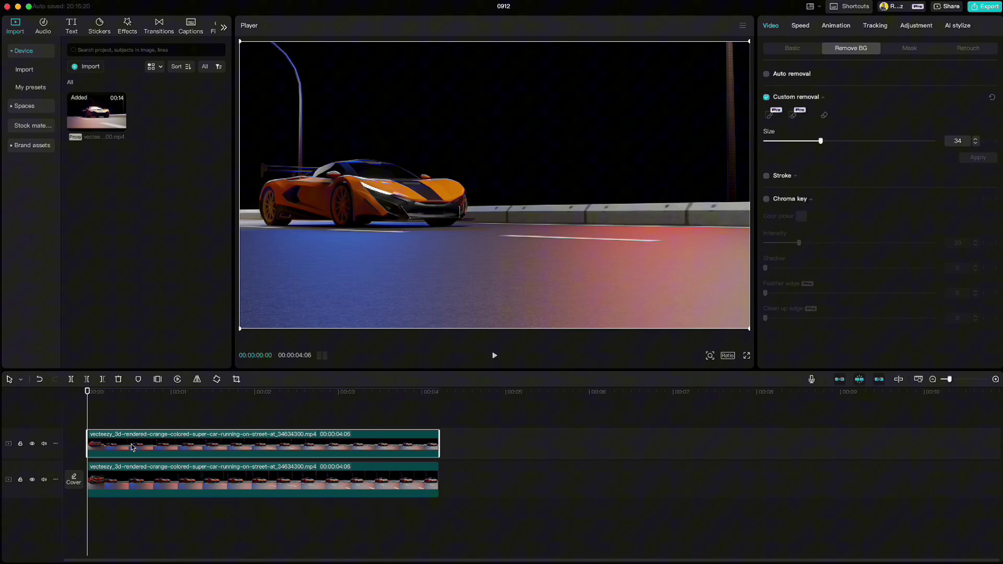
Duplicate the cutout clip on another track and apply the Solution distortion effect to the middle copy.
key(ctrl+v)
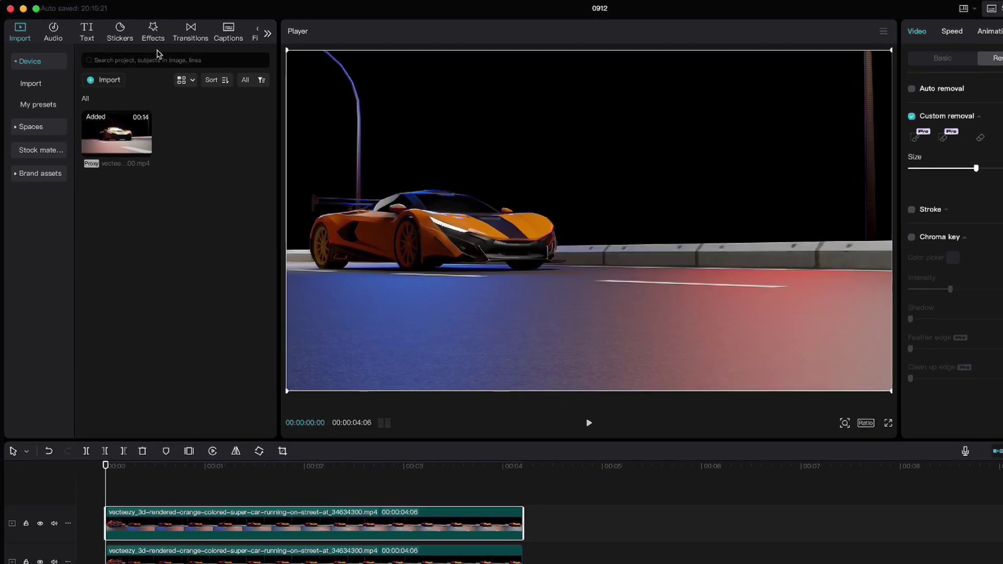
click(161, 30)
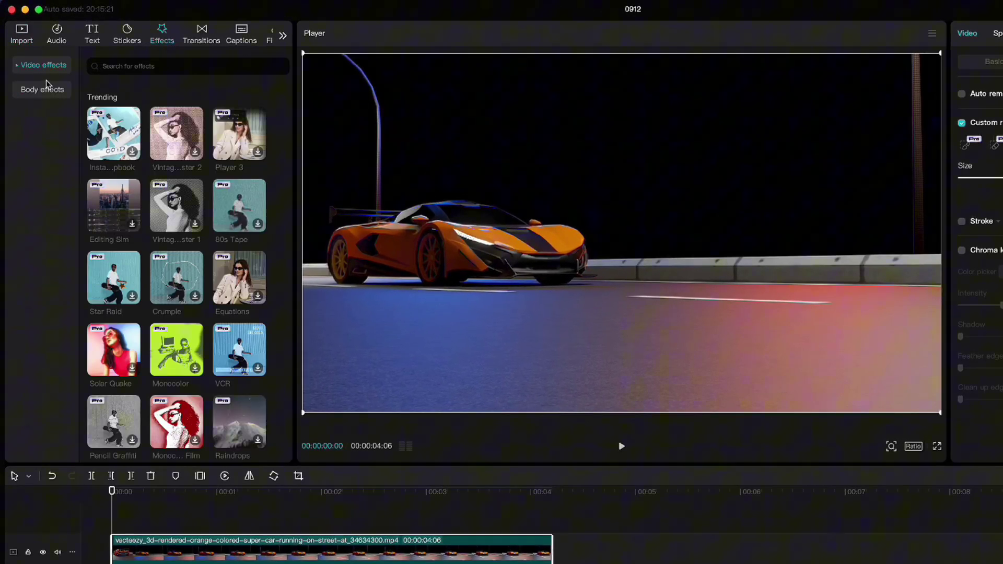
click(19, 68)
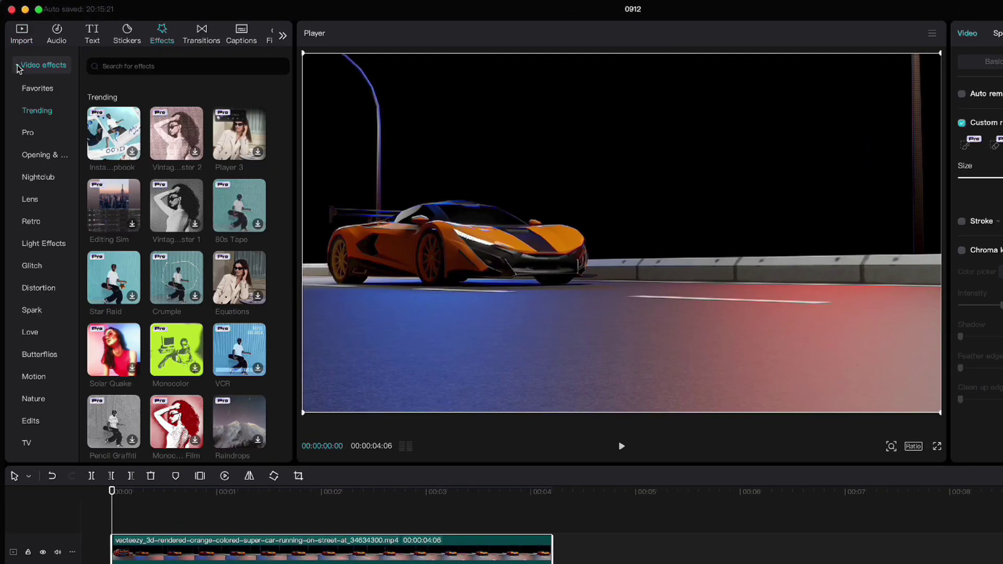
click(31, 292)
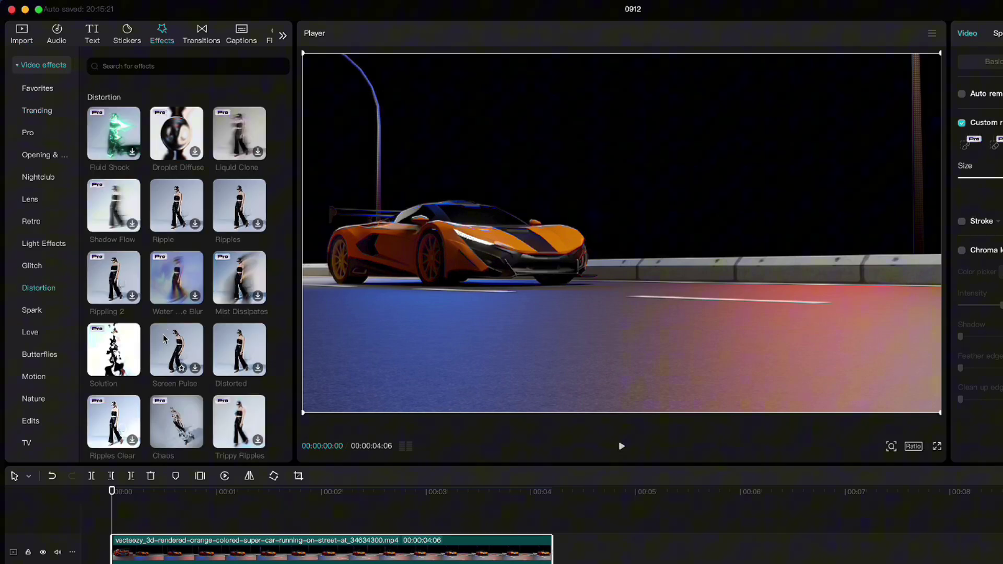
mouse_move(110, 352)
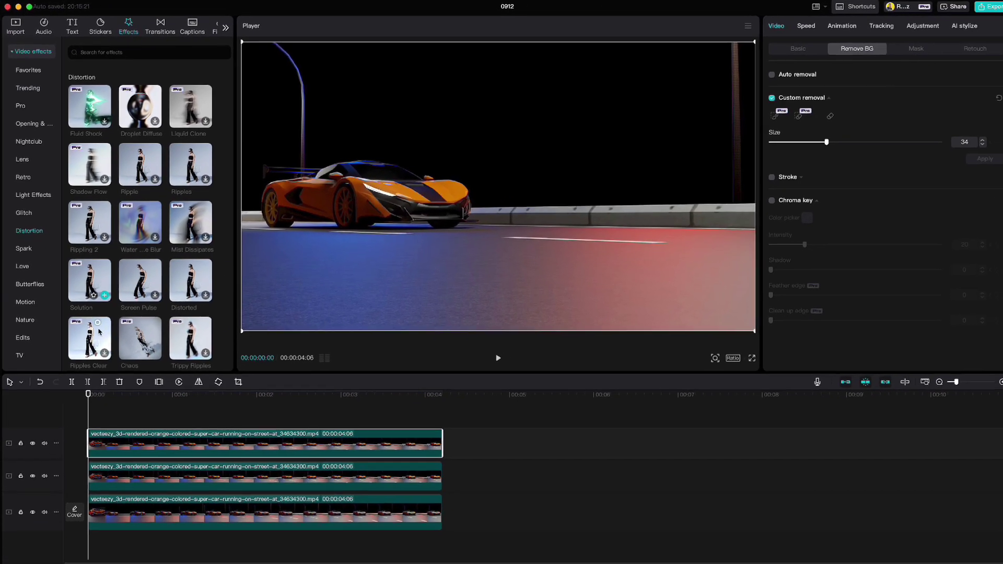
drag(99, 315, 113, 523)
Set the Solution effect to Twist 70, Strength 60, Glow 50, Size 80 and Speed 60, and play the result.
drag(101, 469, 102, 470)
drag(952, 93, 896, 95)
drag(951, 140, 878, 138)
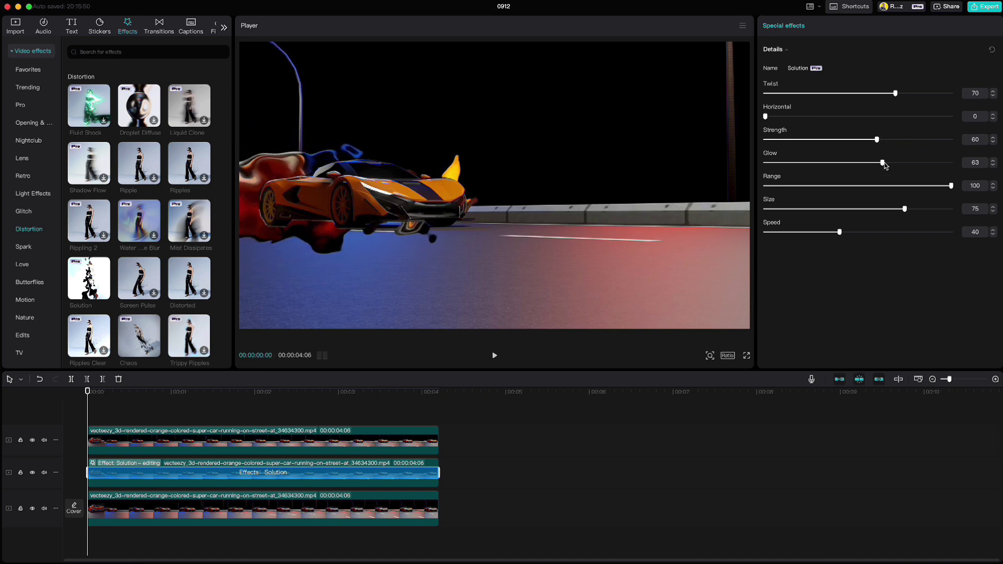
drag(905, 209, 914, 209)
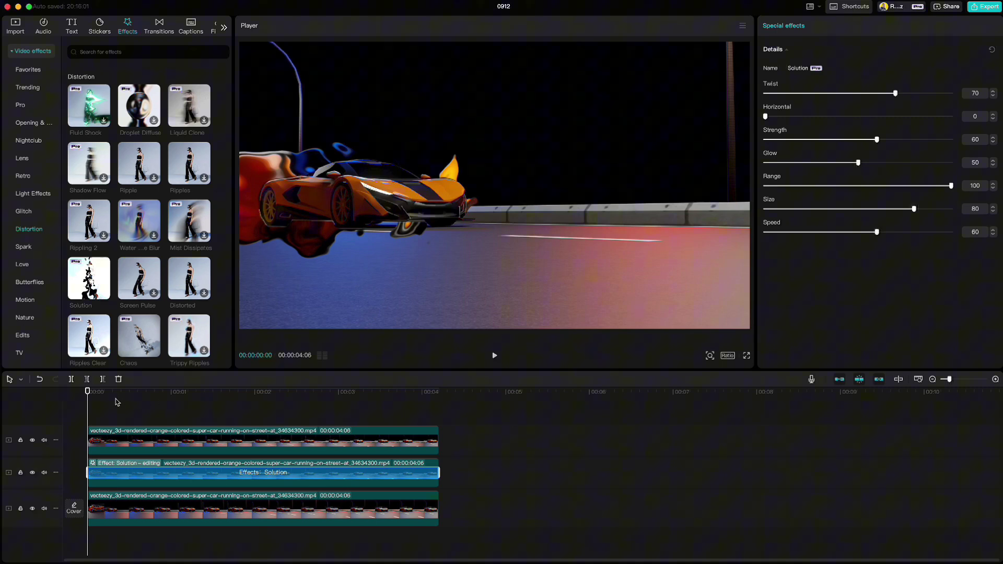
key(space)
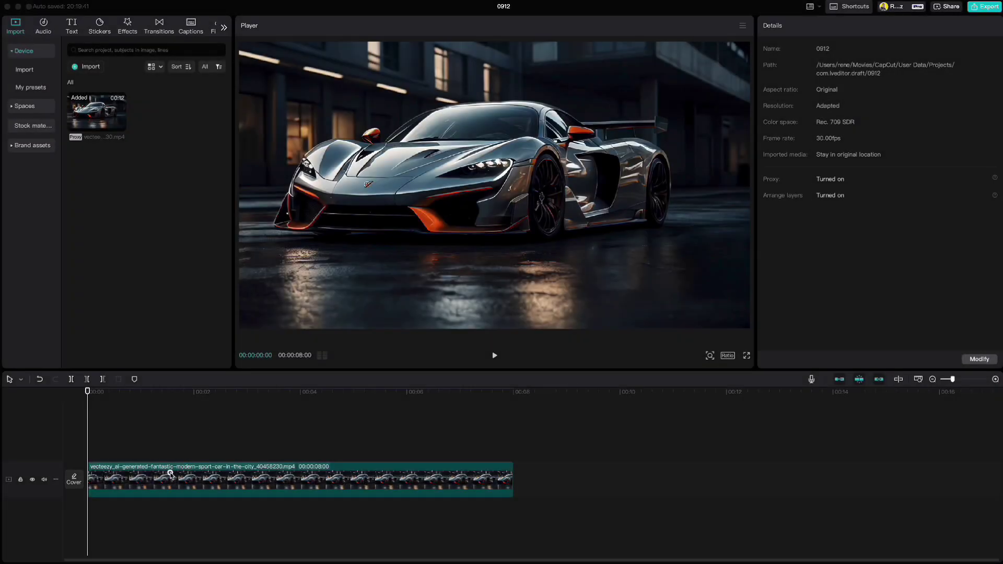
Split the silver sports car clip at 1 second and at 2 seconds.
click(170, 474)
drag(88, 401, 194, 401)
key(super+b)
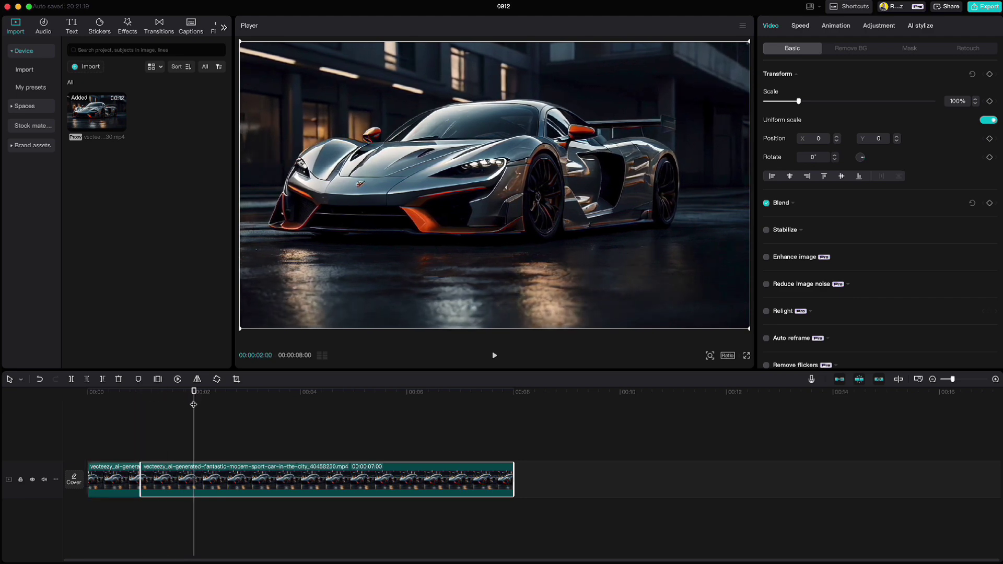
key(super+b)
Duplicate the middle segment of the sports car clip onto the track above, starting at 00:00:01:00.
click(176, 472)
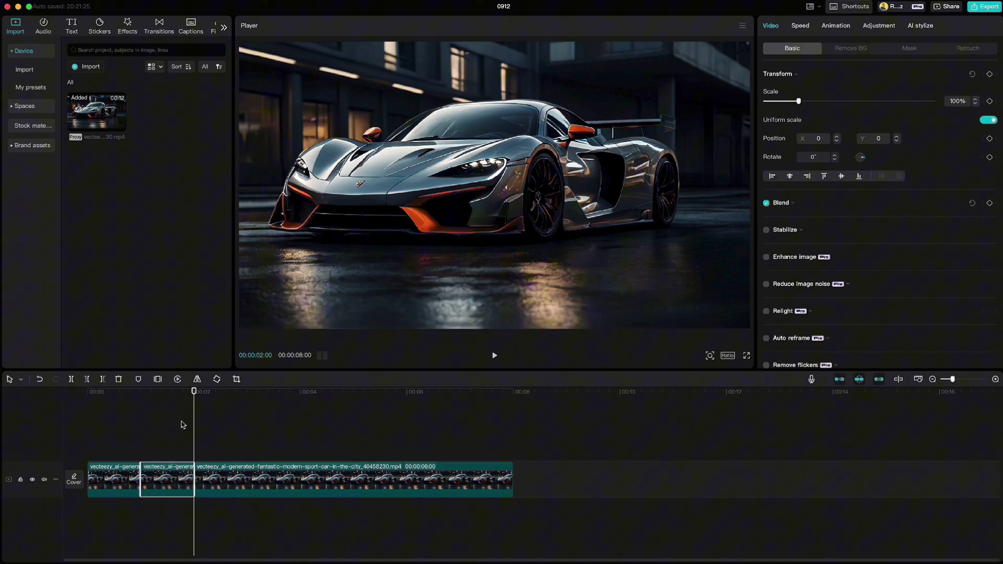
drag(193, 398, 142, 400)
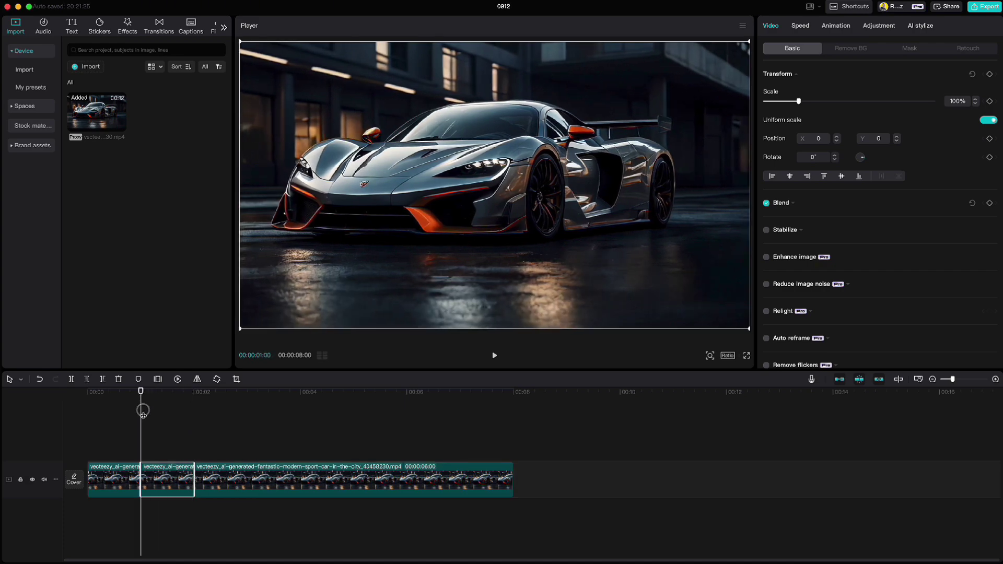
key(super+c)
key(super+v)
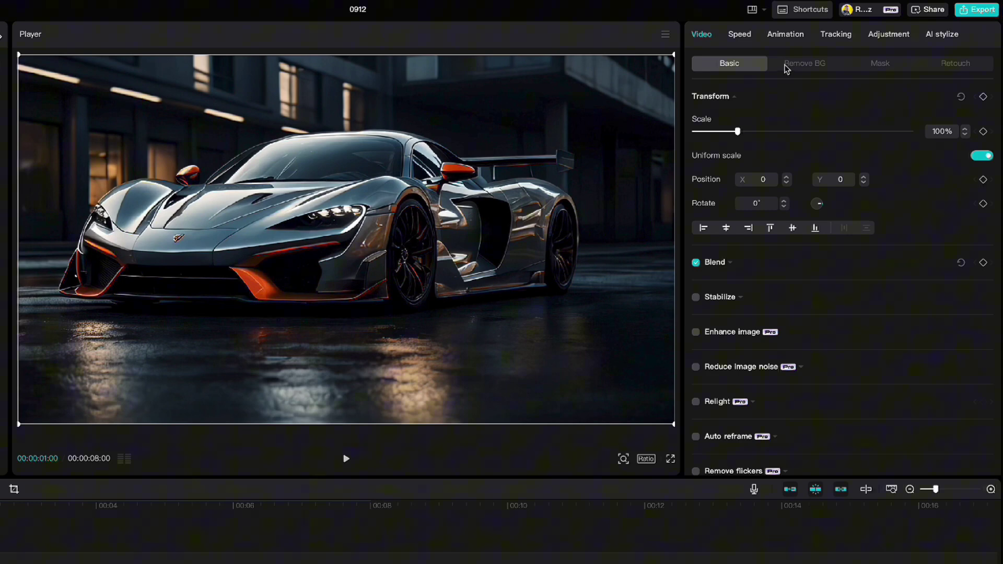
Cut the car out of the duplicated segment using Custom removal with a size 26 Smart brush.
click(832, 52)
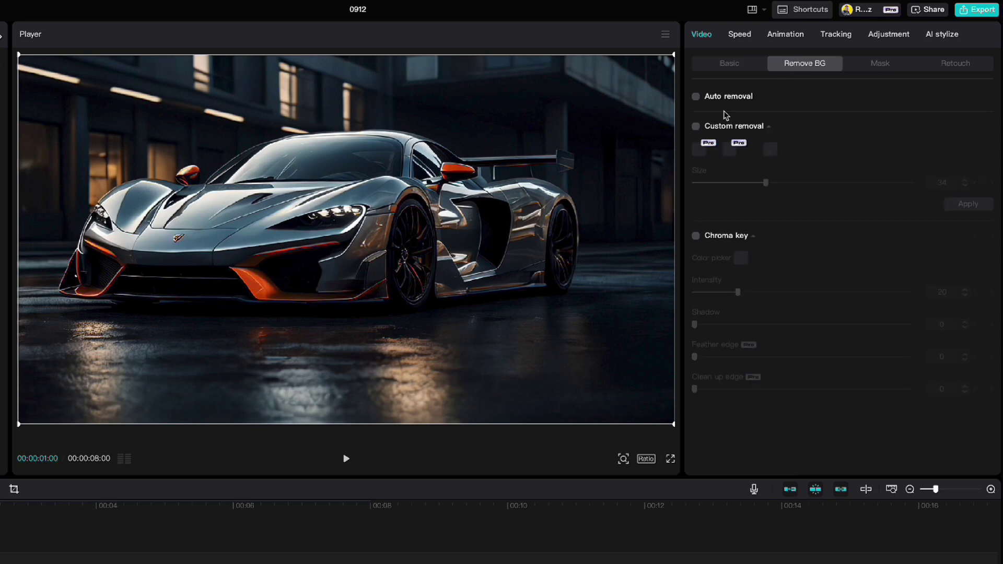
click(697, 127)
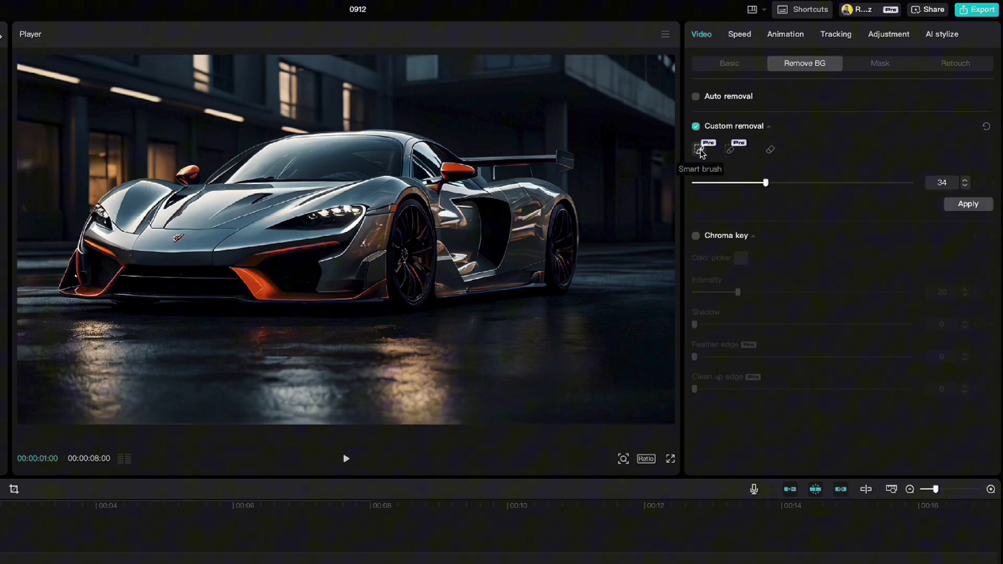
scroll(567, 202, up, 7)
mouse_move(556, 275)
mouse_down()
mouse_move(391, 289)
mouse_move(83, 289)
mouse_move(86, 259)
mouse_move(143, 192)
mouse_move(268, 157)
mouse_move(411, 146)
mouse_move(566, 236)
mouse_move(556, 274)
mouse_up()
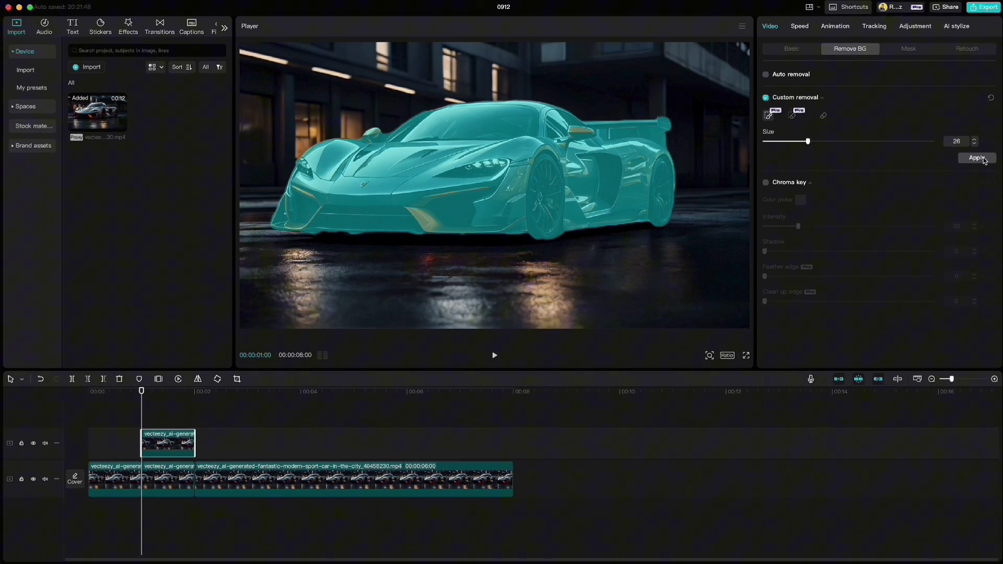
click(976, 158)
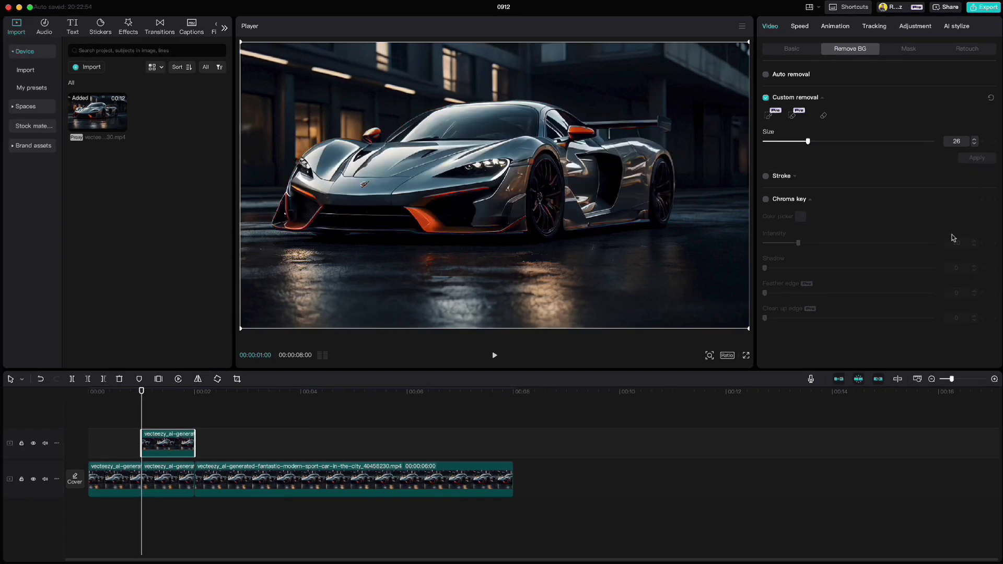
Keyframe the cutout's transform at its start and set its position to X 30, Y 30 at 00:00:01:05.
click(994, 380)
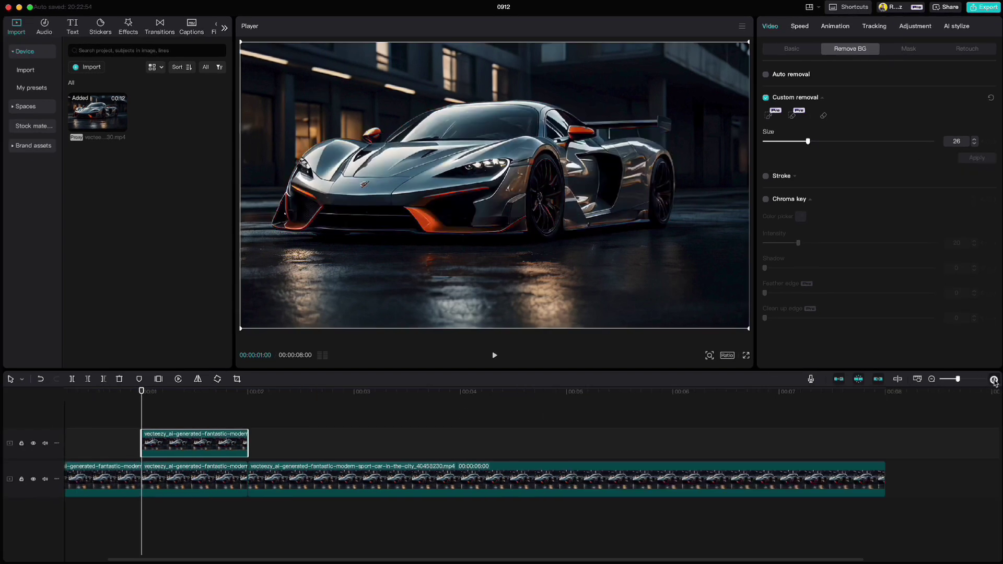
click(783, 49)
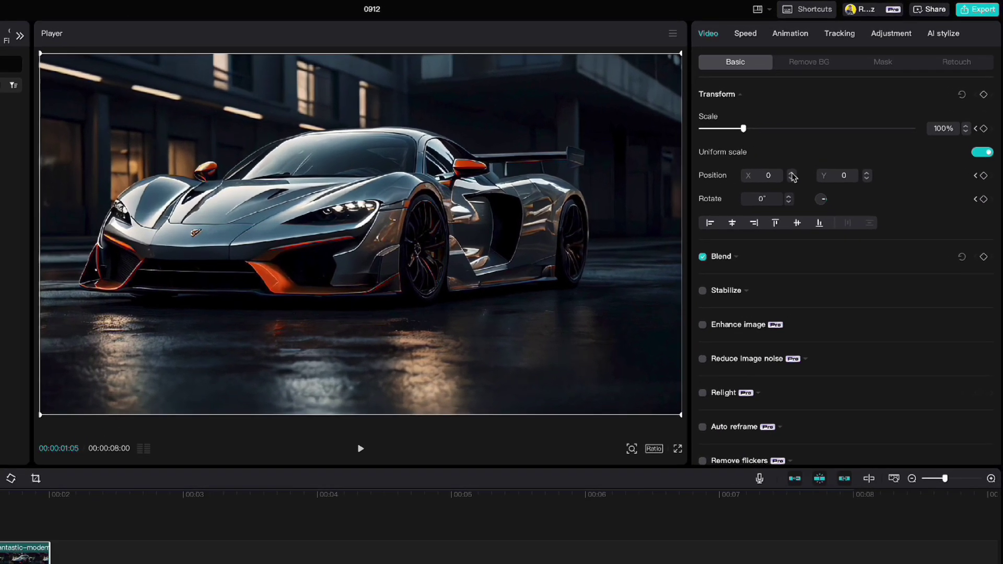
click(833, 138)
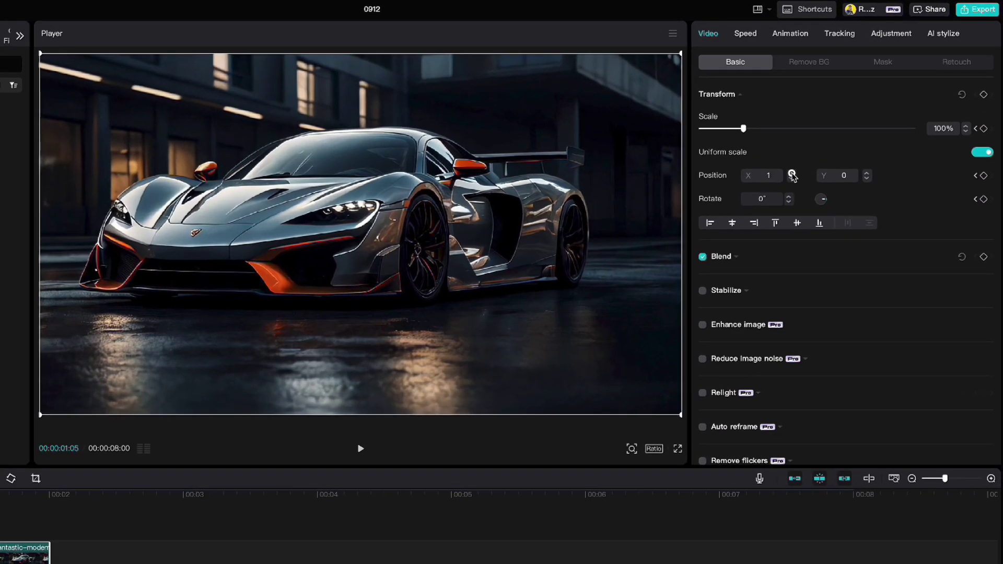
click(868, 173)
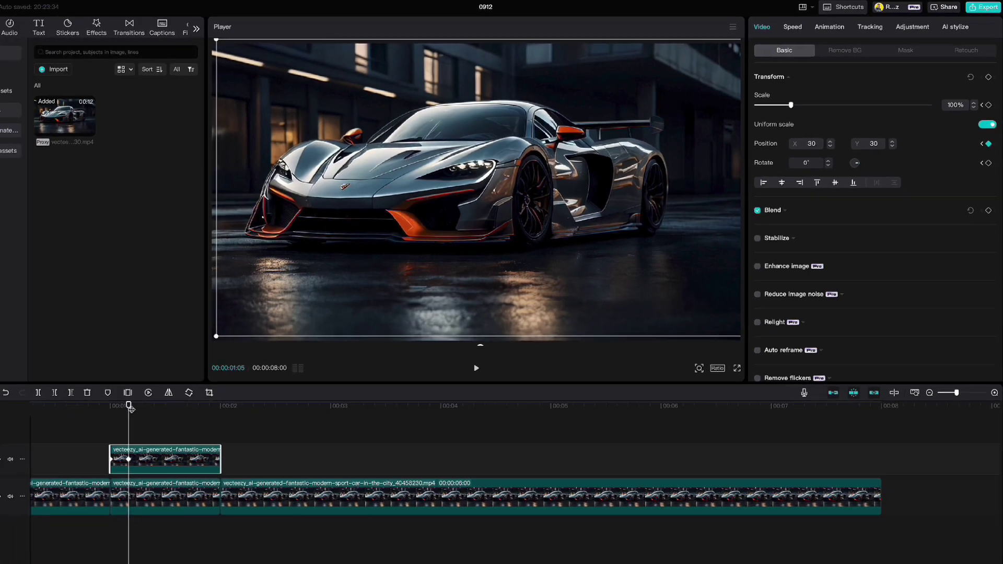
Add a transform keyframe to the cutout at 00:00:01:24 and set its position to X 0, Y 0 at 00:00:01:29.
drag(159, 395, 225, 397)
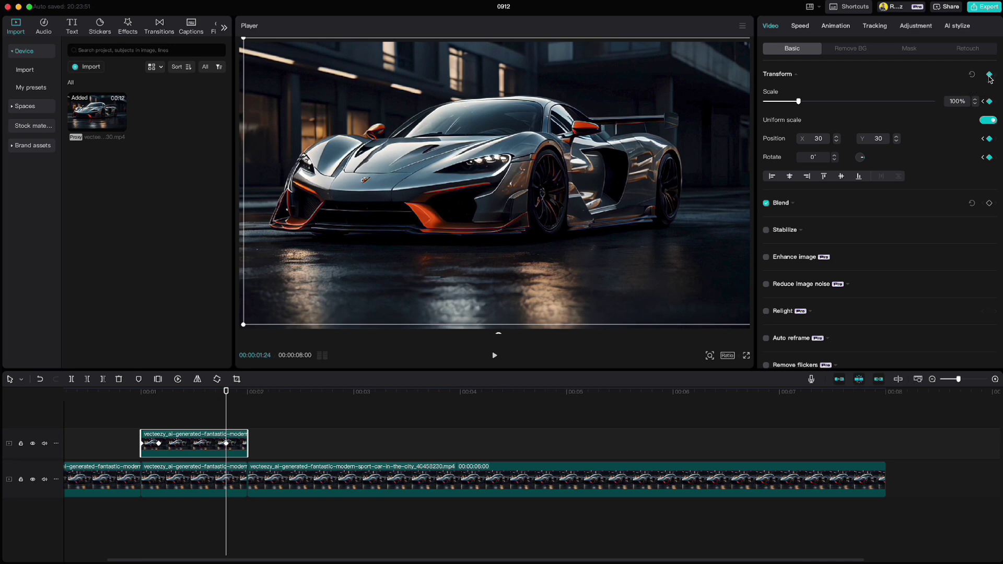
drag(228, 395, 244, 395)
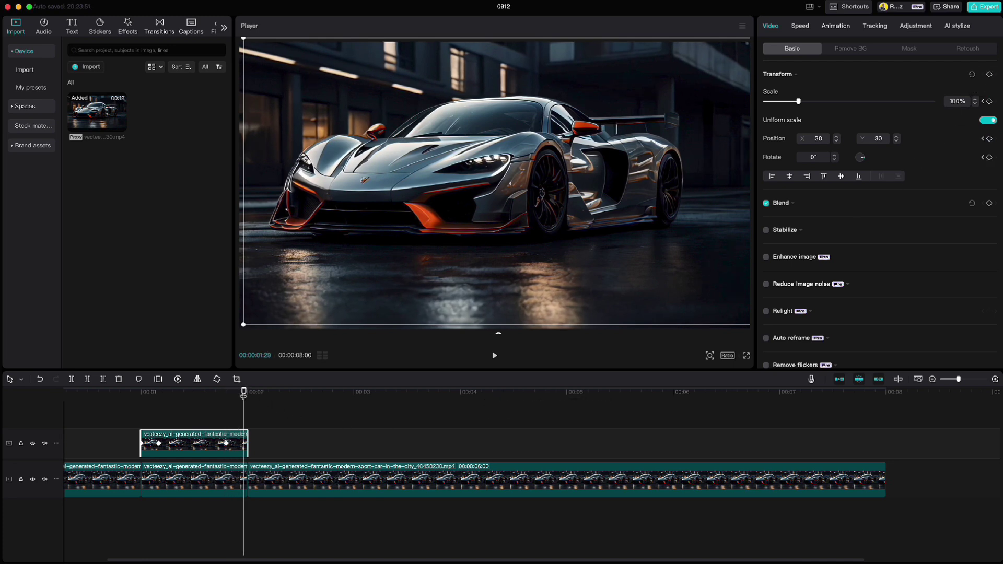
click(837, 141)
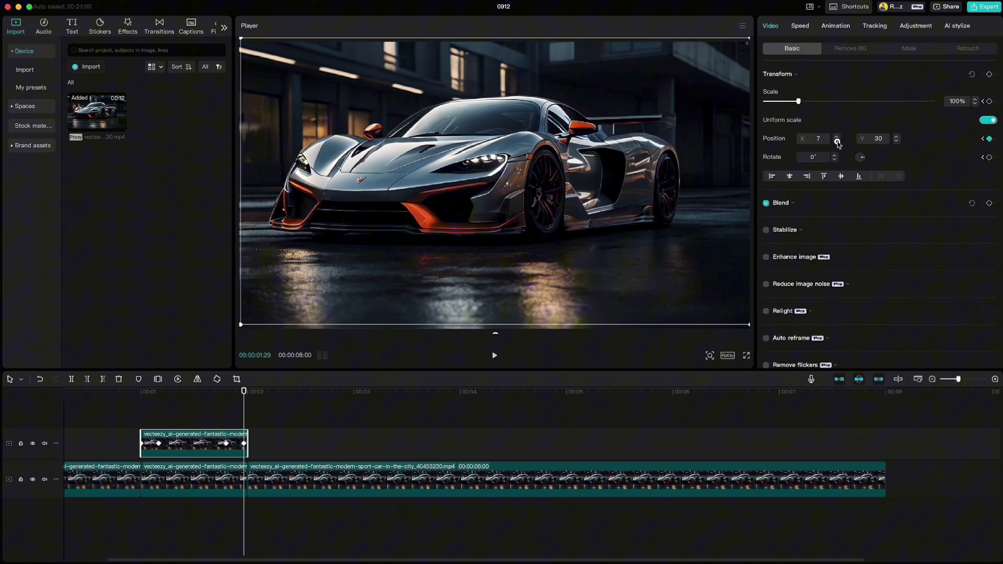
click(838, 142)
click(837, 142)
click(837, 142)
drag(896, 141, 897, 141)
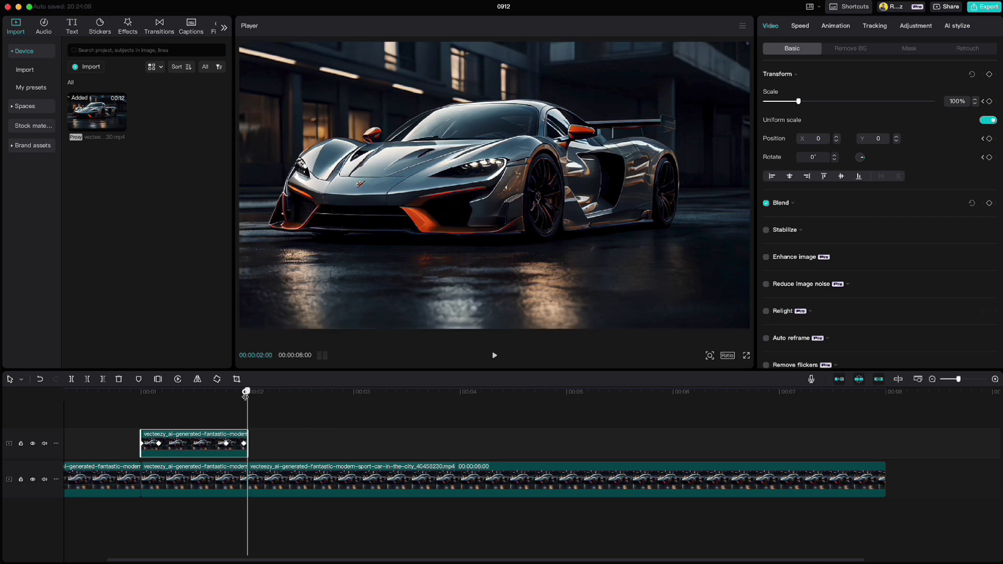
Play the keyframed car section from before 1 second to past 2 seconds to check the movement.
drag(245, 395, 109, 412)
key(space)
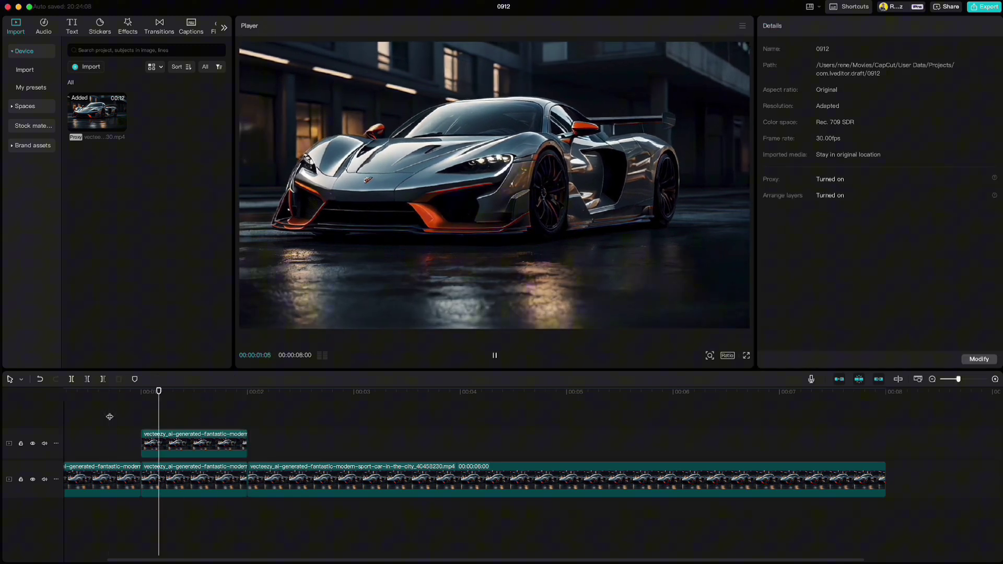
key(space)
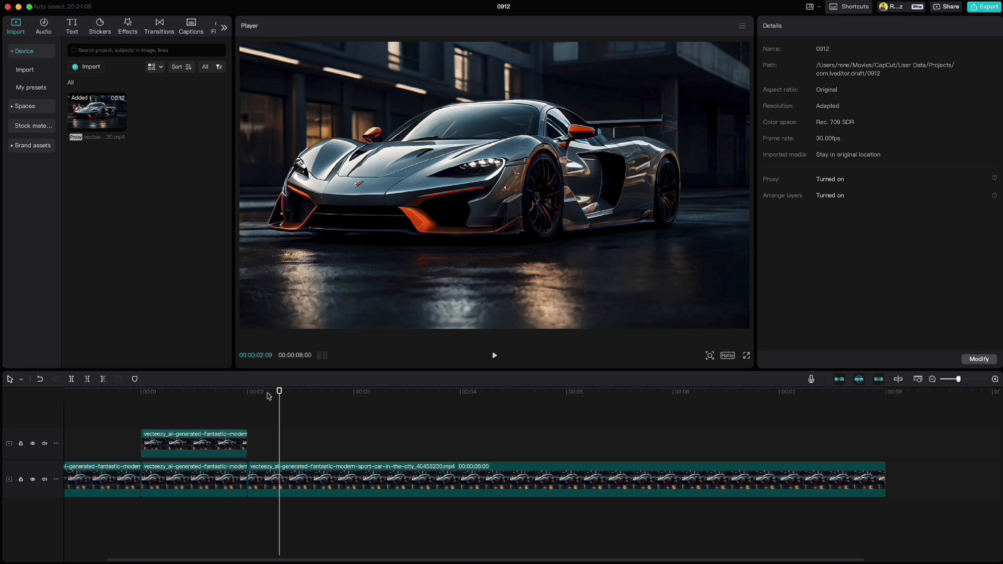
Show the keyframe animation of the upper car cutout clip, starting at 00:00:01:00.
drag(279, 395, 143, 422)
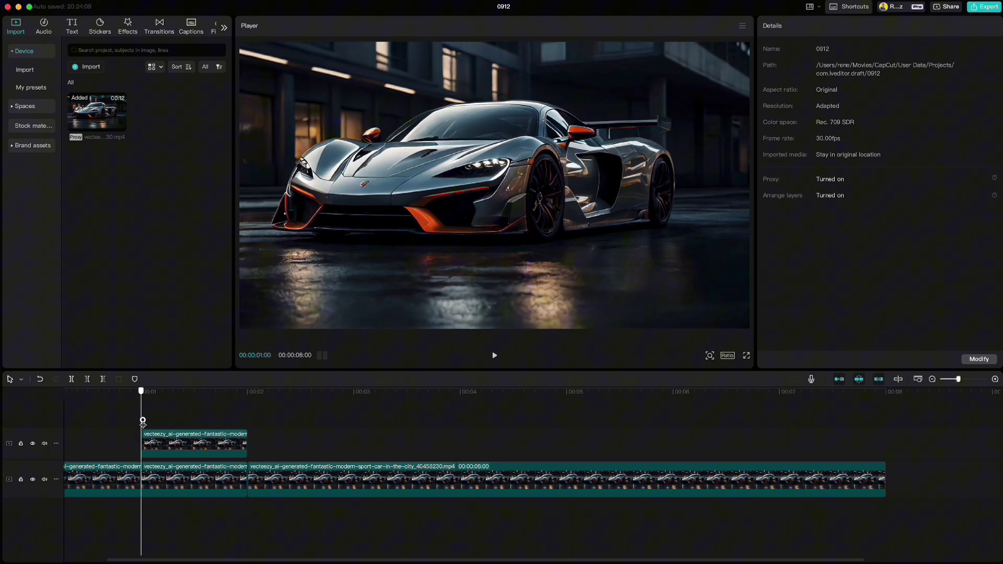
click(187, 444)
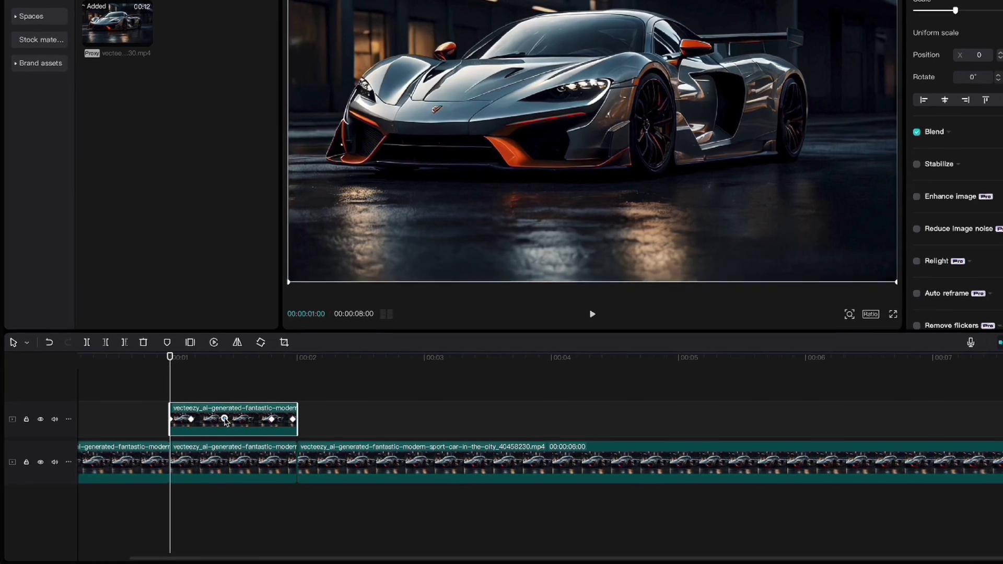
right_click(226, 422)
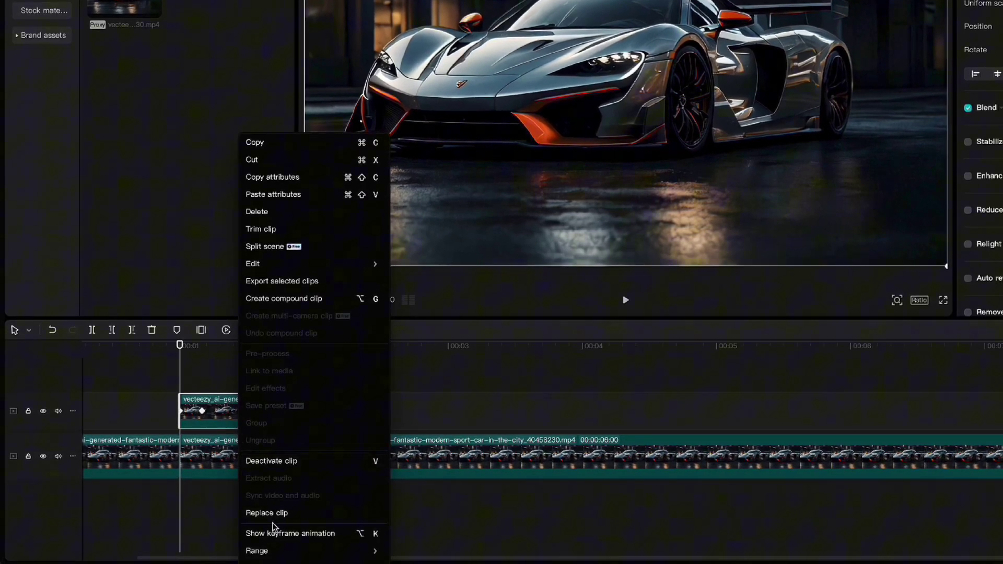
click(275, 533)
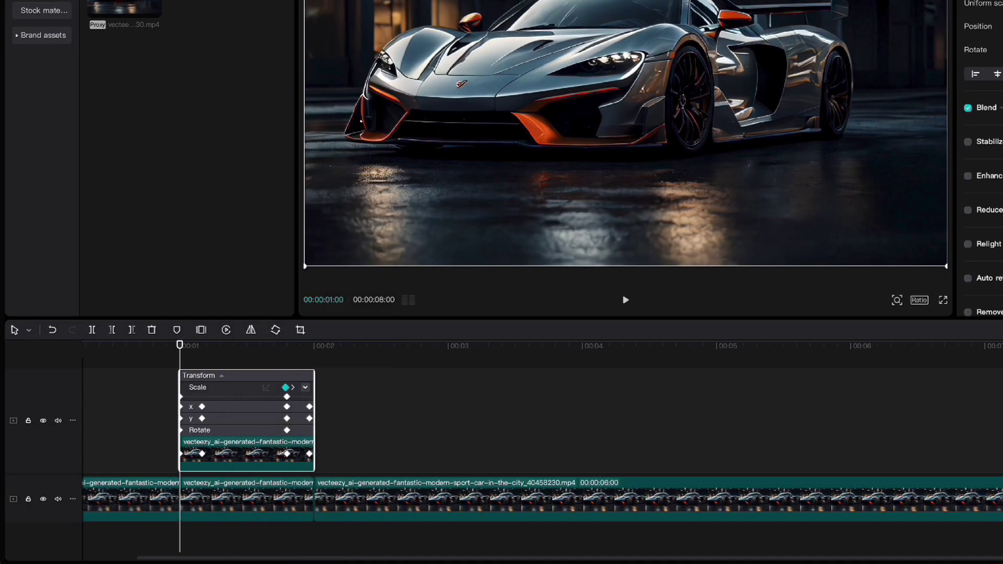
key(ctrl+plus)
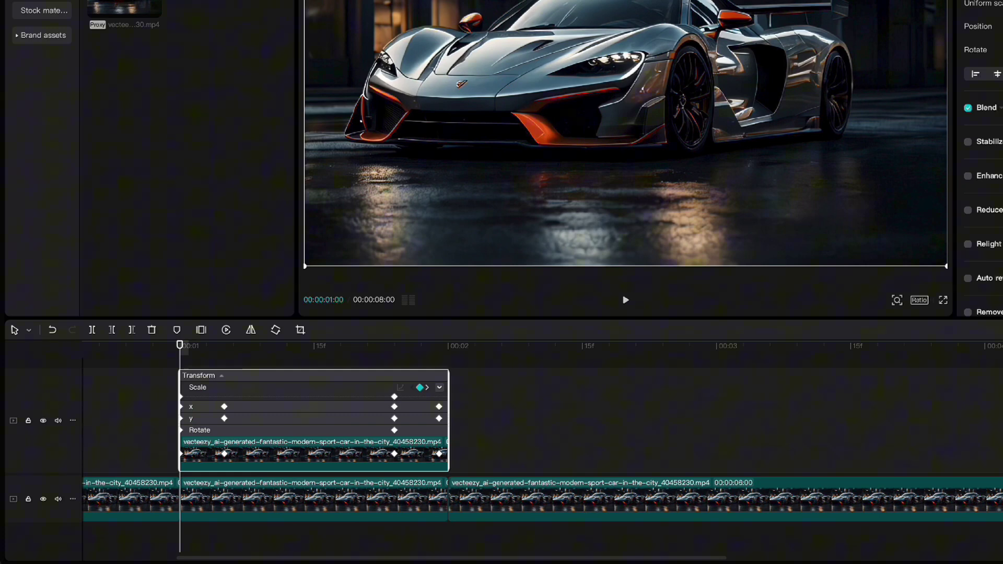
Apply Auto curve to the two middle X position keyframes of the cutout.
click(251, 409)
click(250, 400)
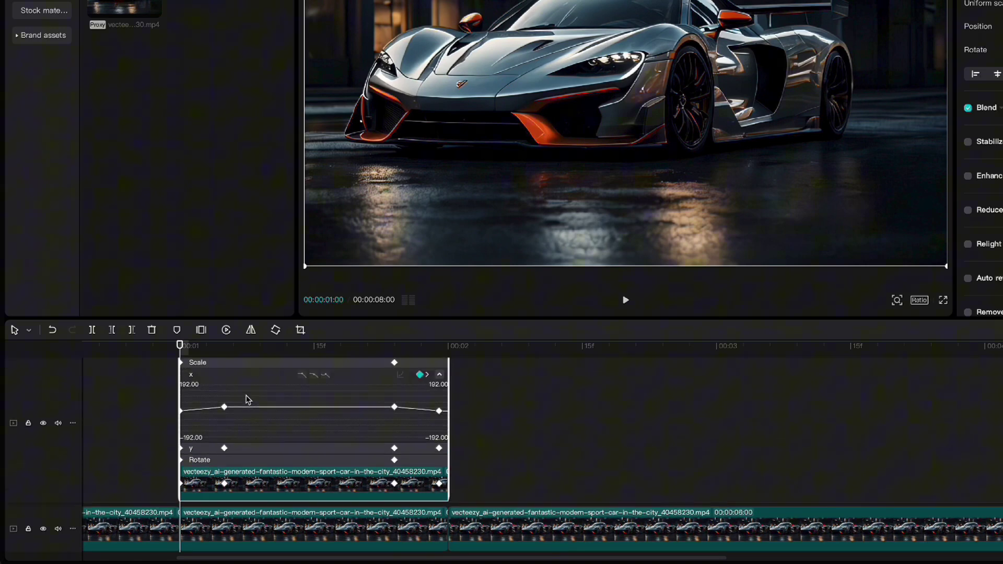
click(224, 422)
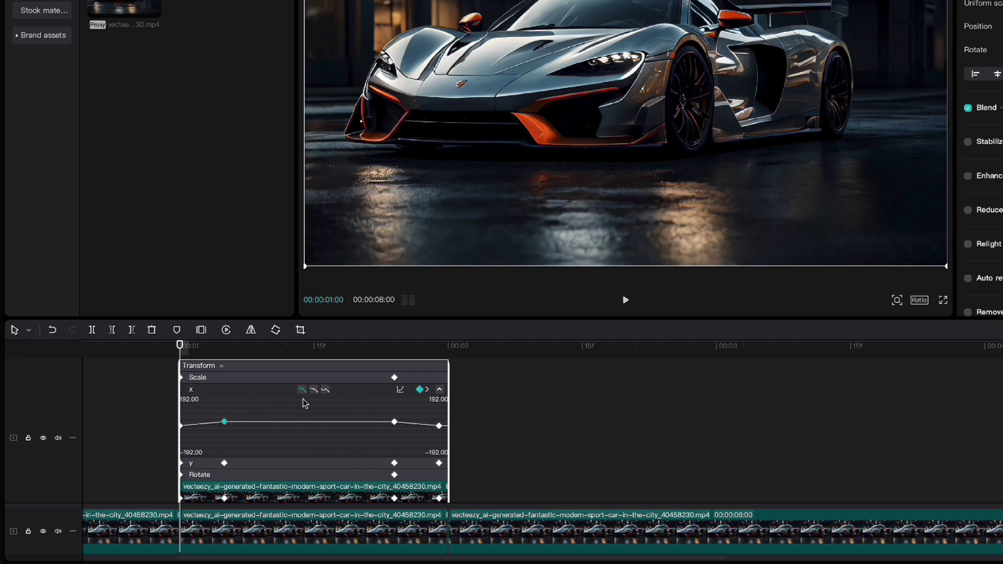
click(394, 424)
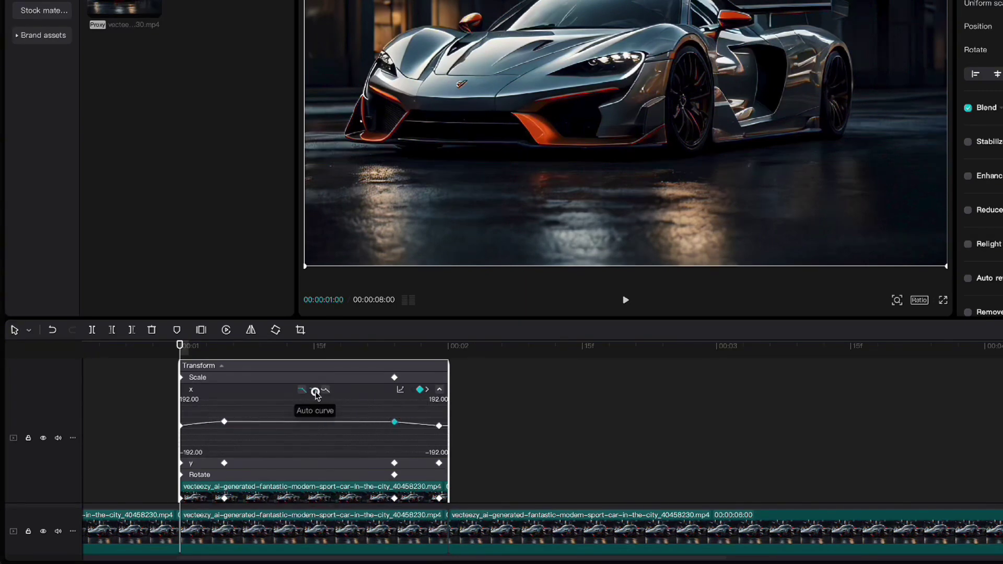
click(314, 391)
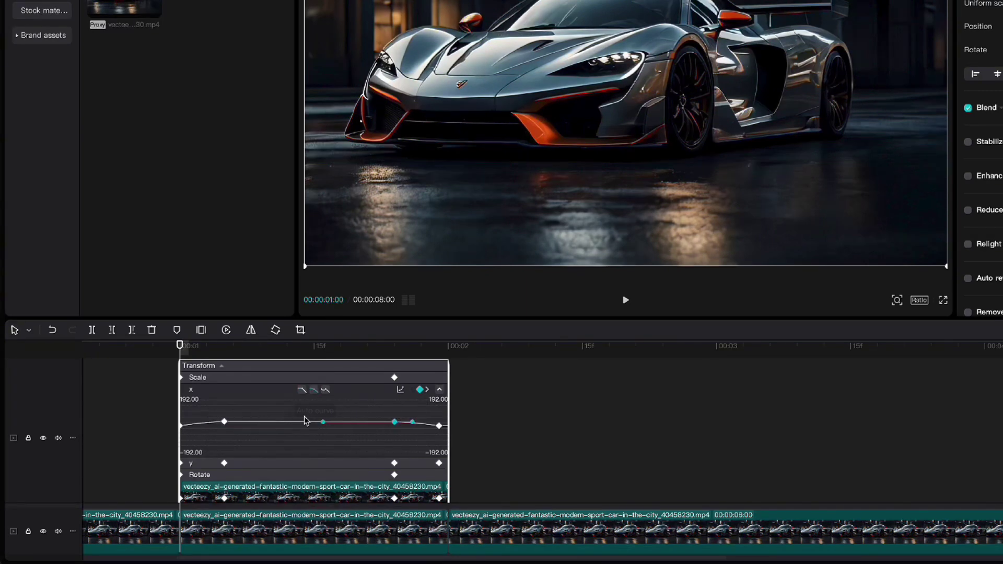
Apply Auto curve to the two middle Y position keyframes of the cutout and hide its keyframe animation.
click(276, 464)
click(272, 432)
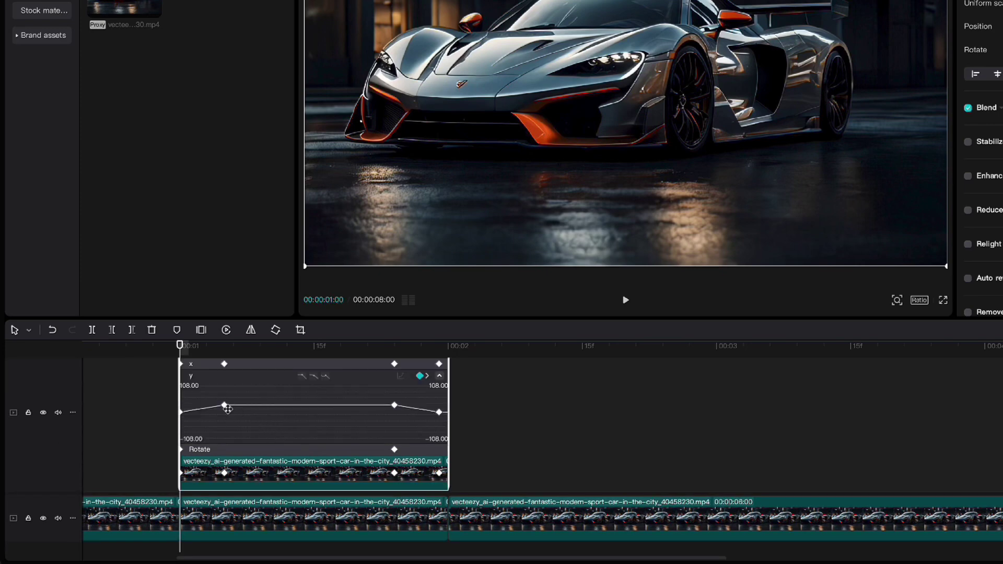
click(314, 377)
click(392, 406)
click(314, 376)
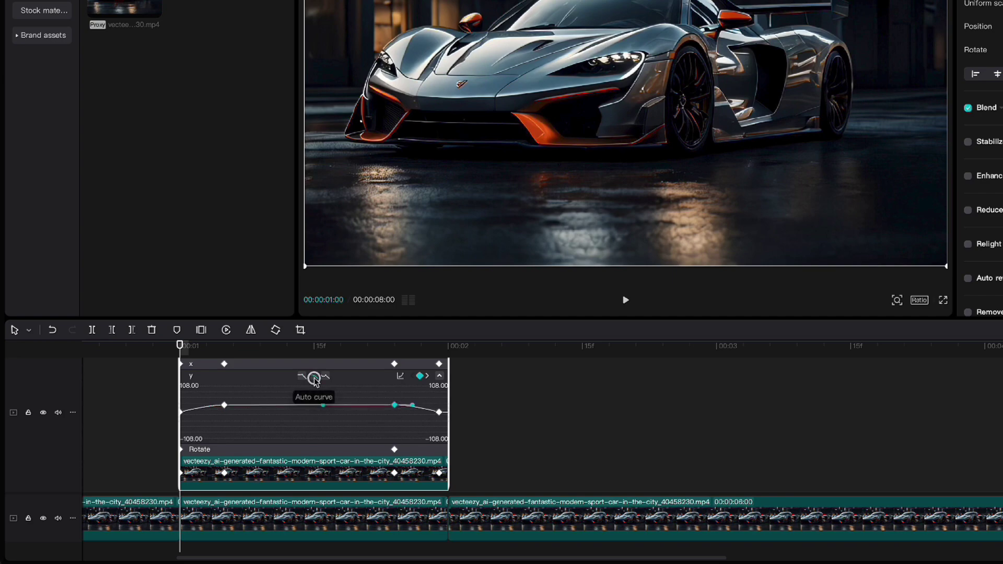
right_click(314, 423)
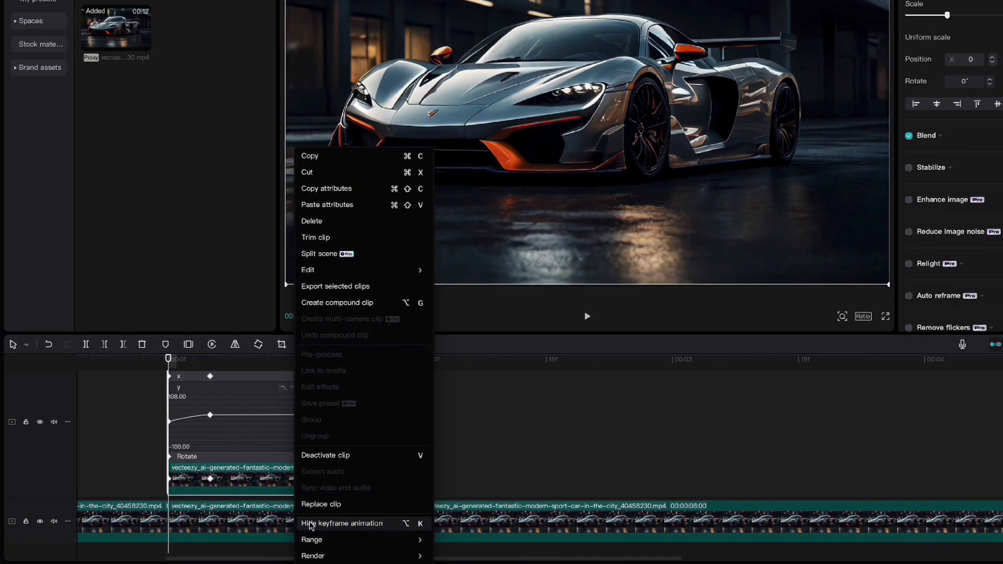
click(329, 520)
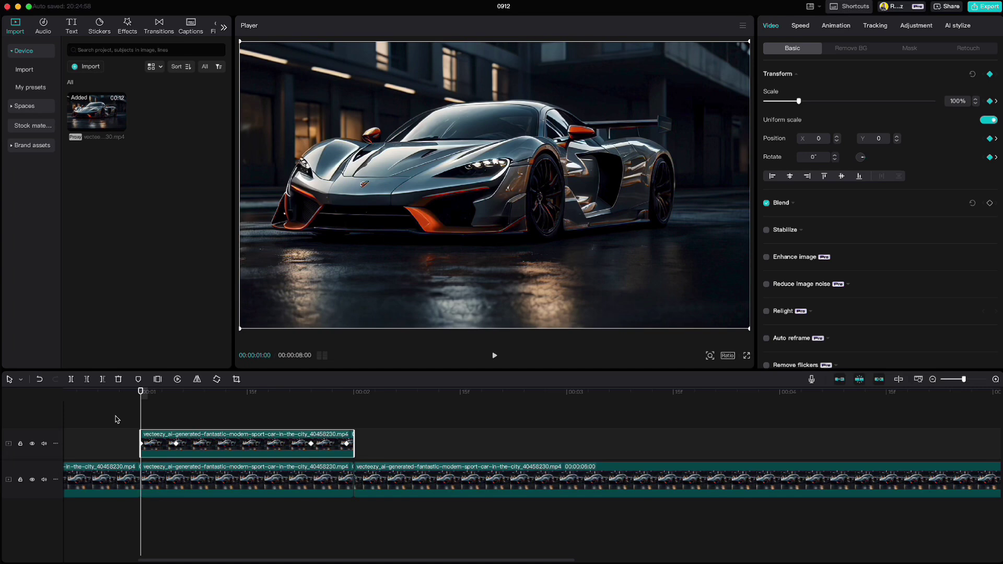
Play the cutout section from 00:00:00:26 to past 2 seconds to check the smoothed movement.
click(129, 403)
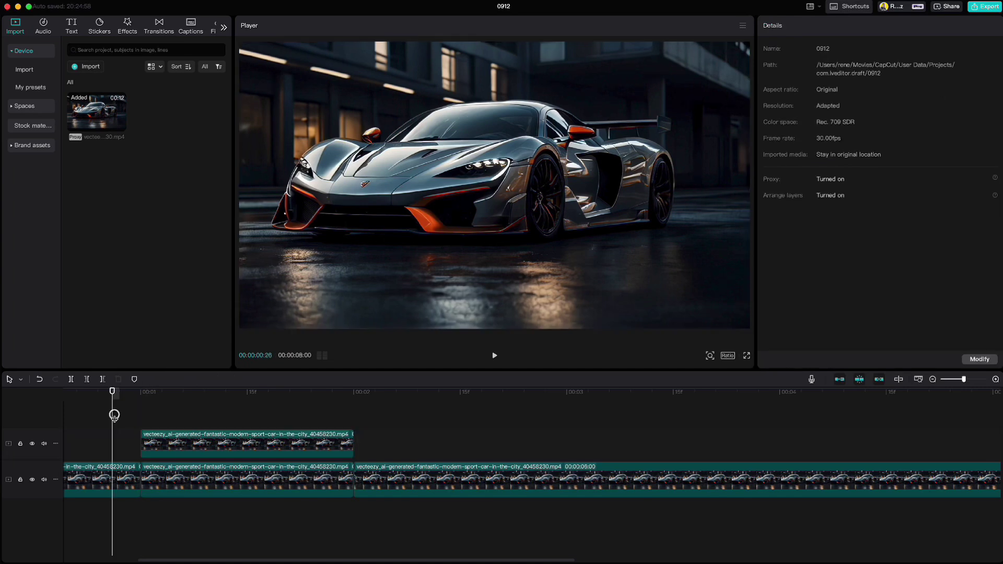
key(space)
key(space)
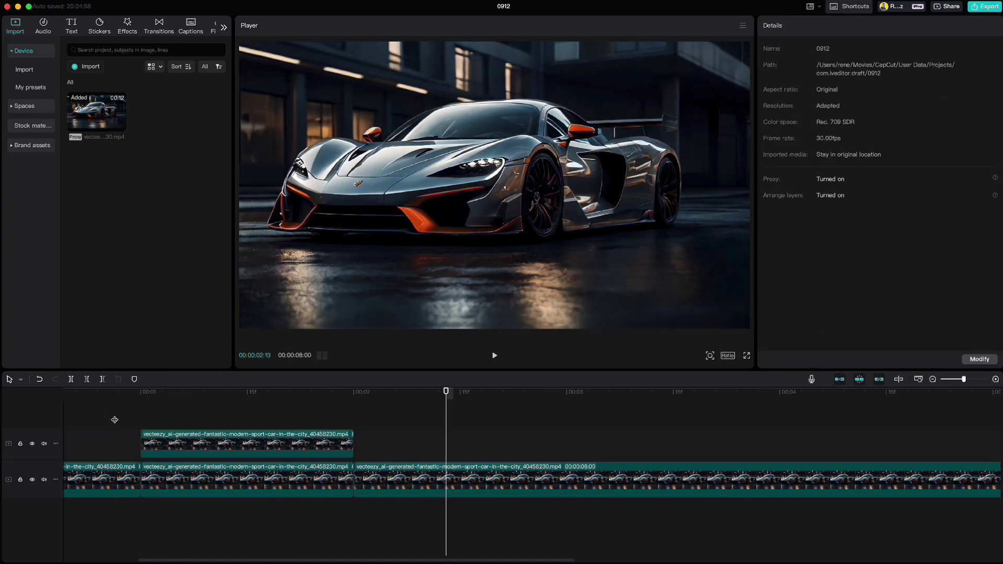
Duplicate the keyframed cutout clip onto a new layer above it at 00:00:01:00.
drag(446, 393, 141, 421)
click(182, 445)
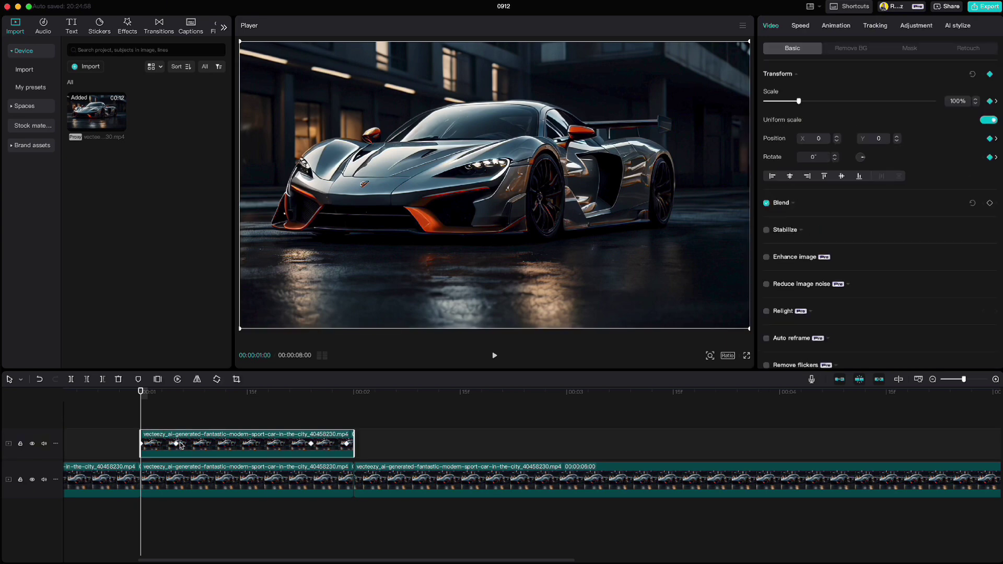
key(super+c)
key(super+v)
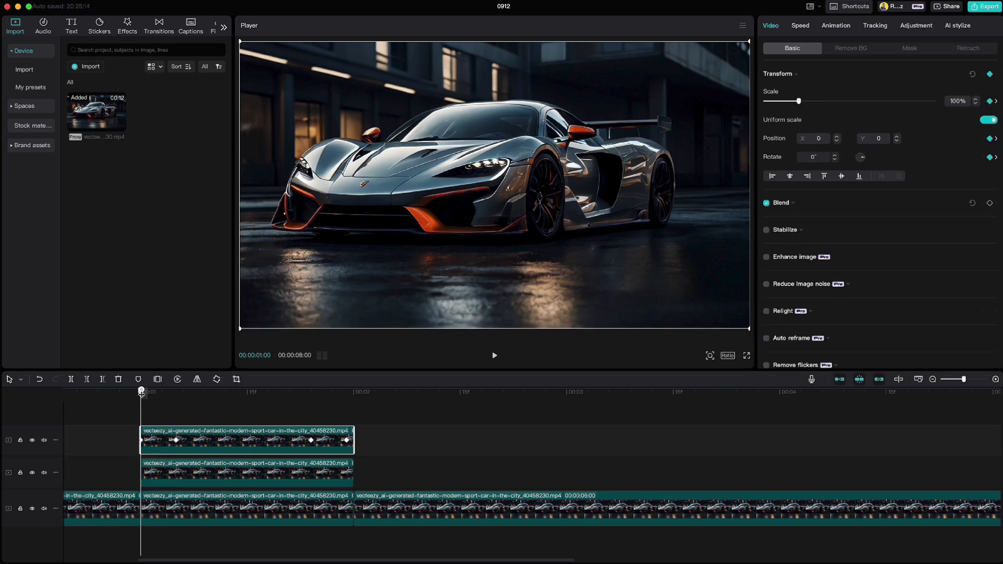
Set the duplicated cutout's position to X 60, Y 60 at its keyframes at 00:00:01:05 and 00:00:01:24.
drag(141, 393, 175, 402)
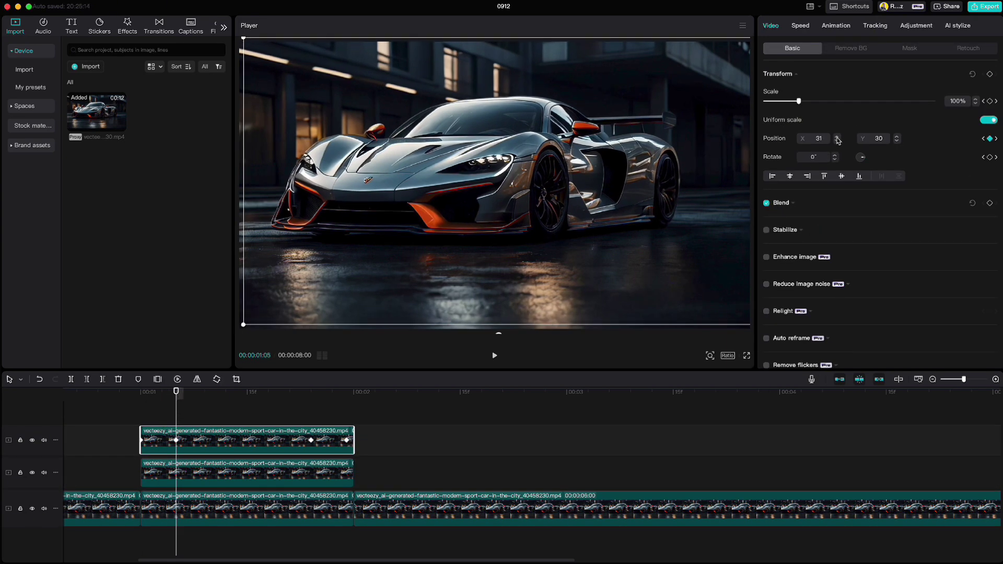
click(819, 138)
text(60)
key(Return)
click(880, 138)
text(60)
key(Return)
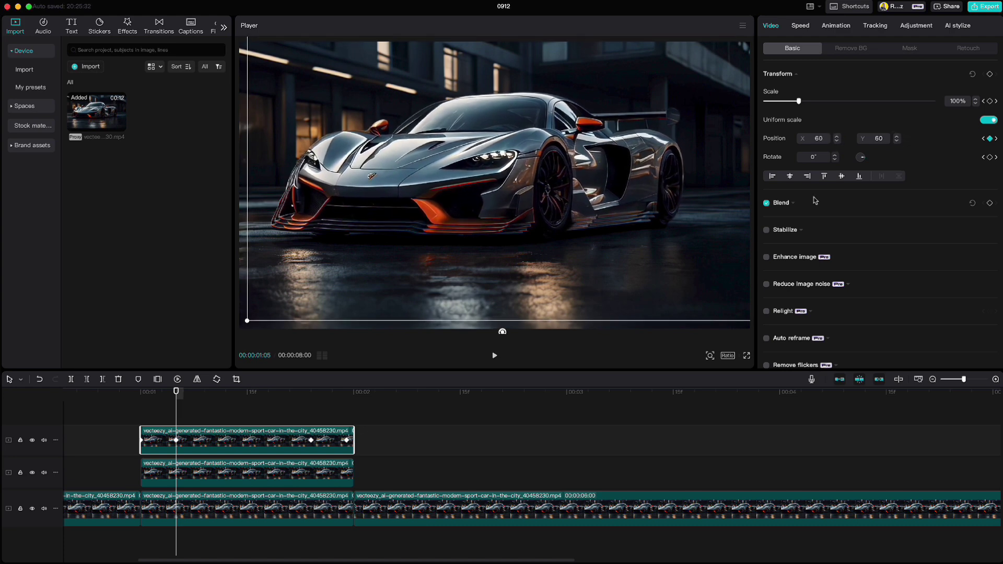
drag(177, 398, 311, 393)
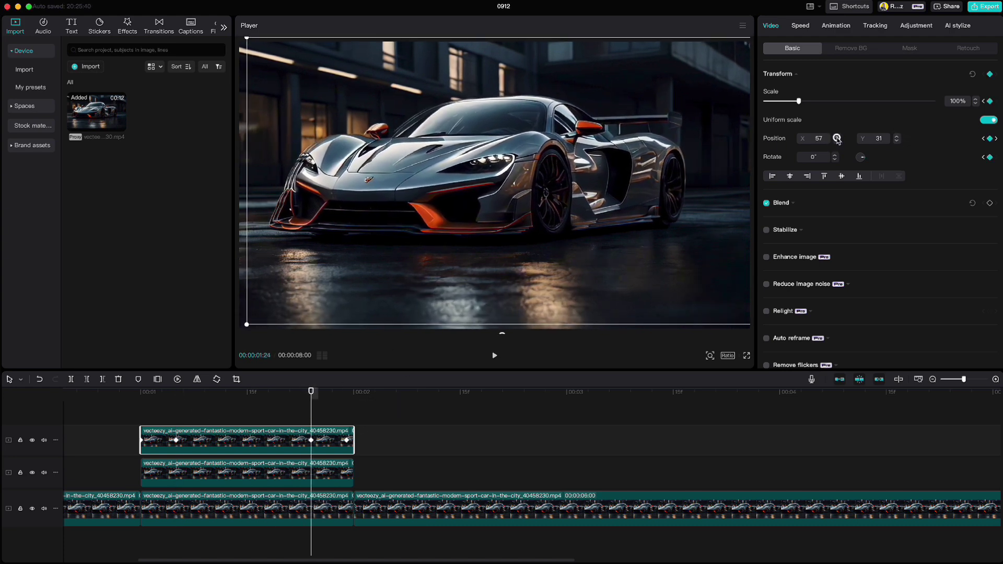
drag(897, 139, 897, 135)
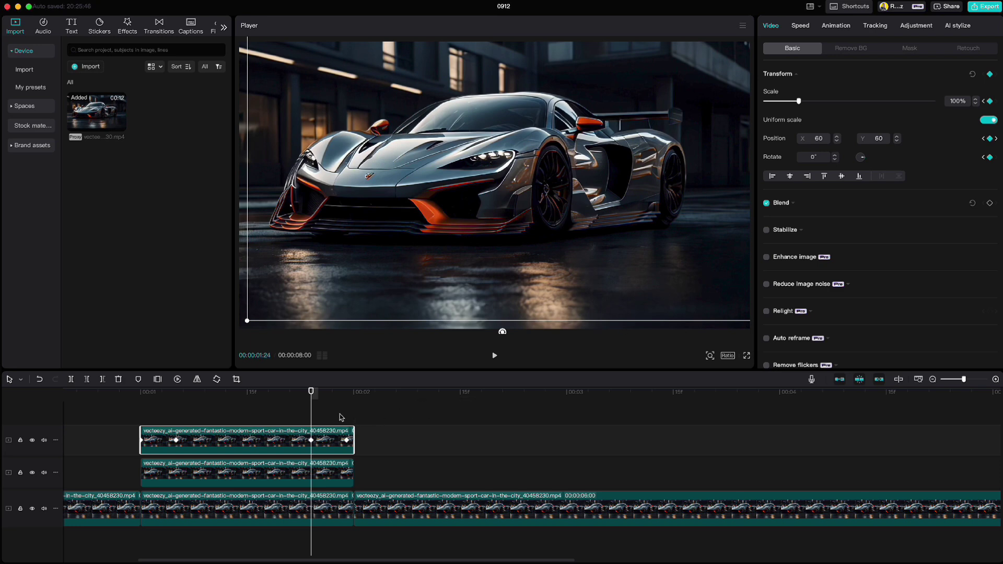
Paste a third cutout layer at 00:00:01:00 and set its position to X 90, Y 90 at the 00:00:01:05 and 00:00:01:24 keyframes.
drag(311, 404, 140, 440)
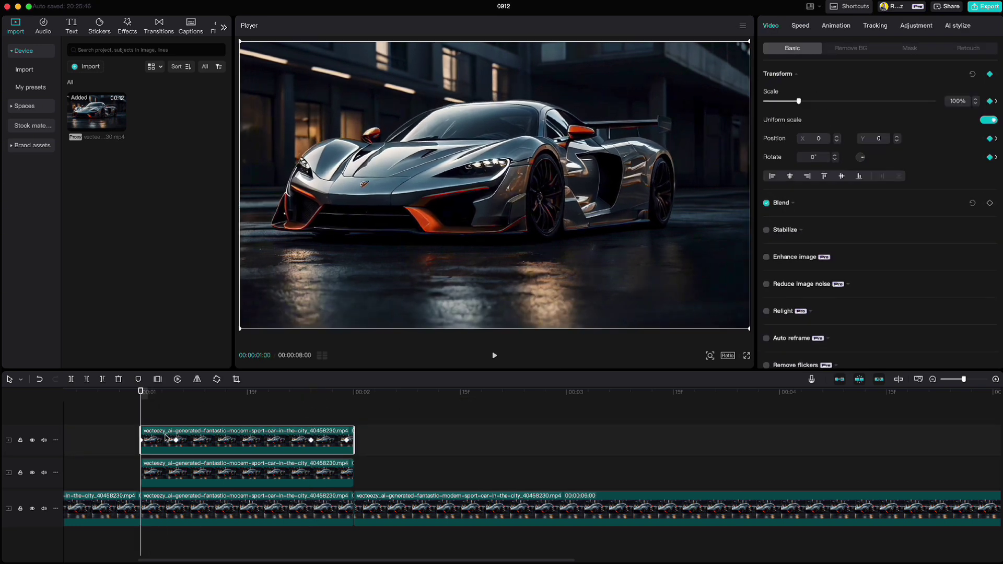
key(super+v)
drag(142, 396, 174, 397)
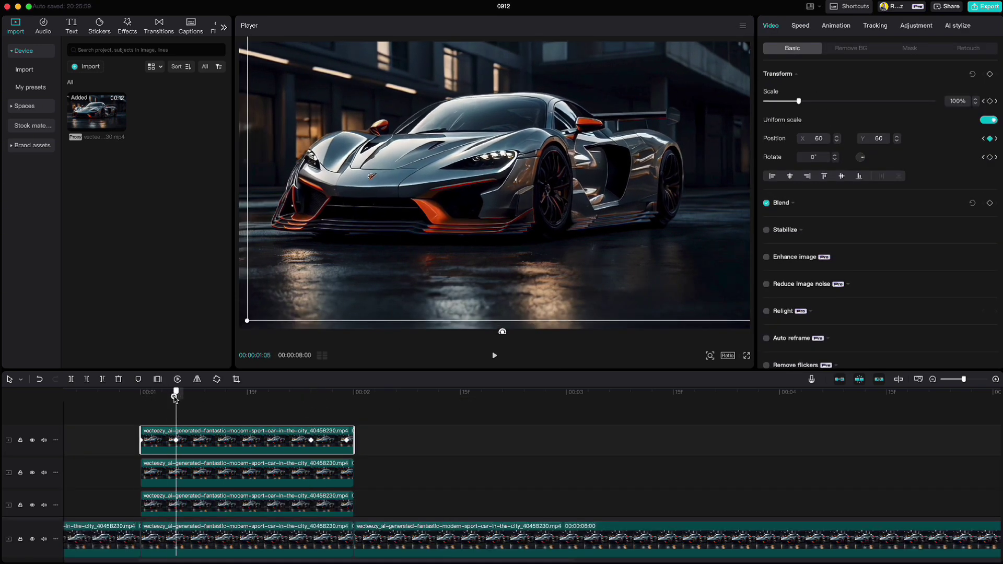
click(838, 137)
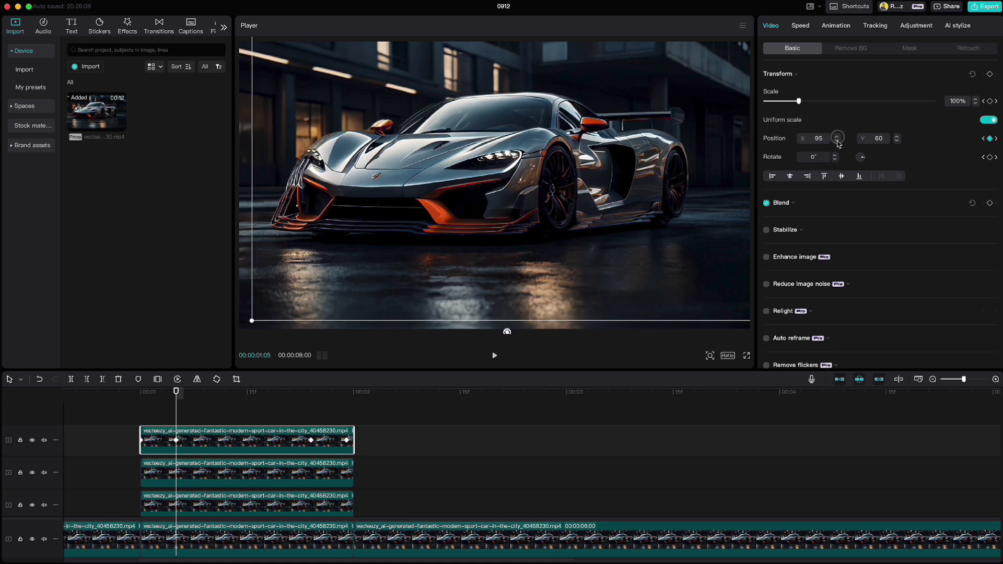
click(898, 137)
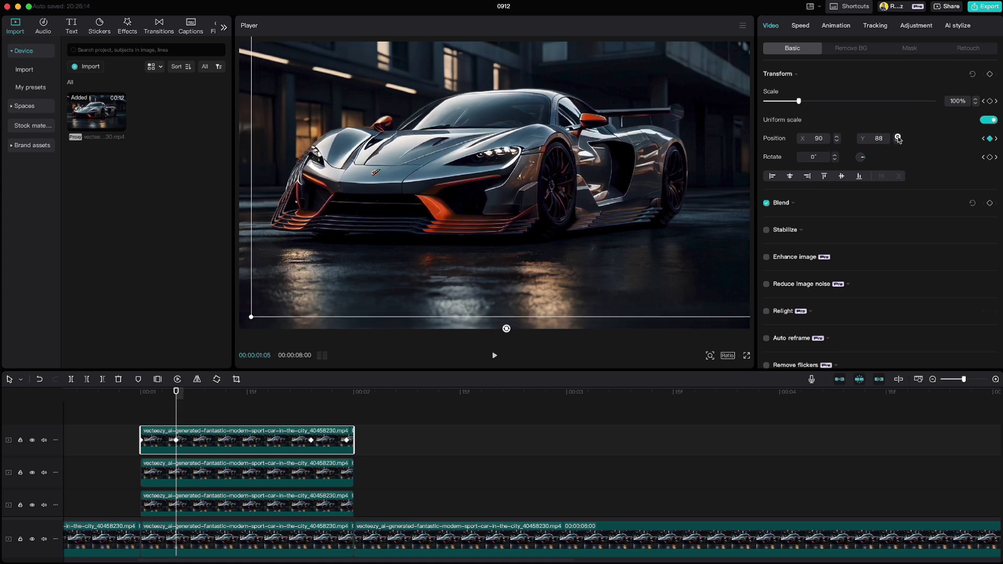
drag(176, 393, 311, 395)
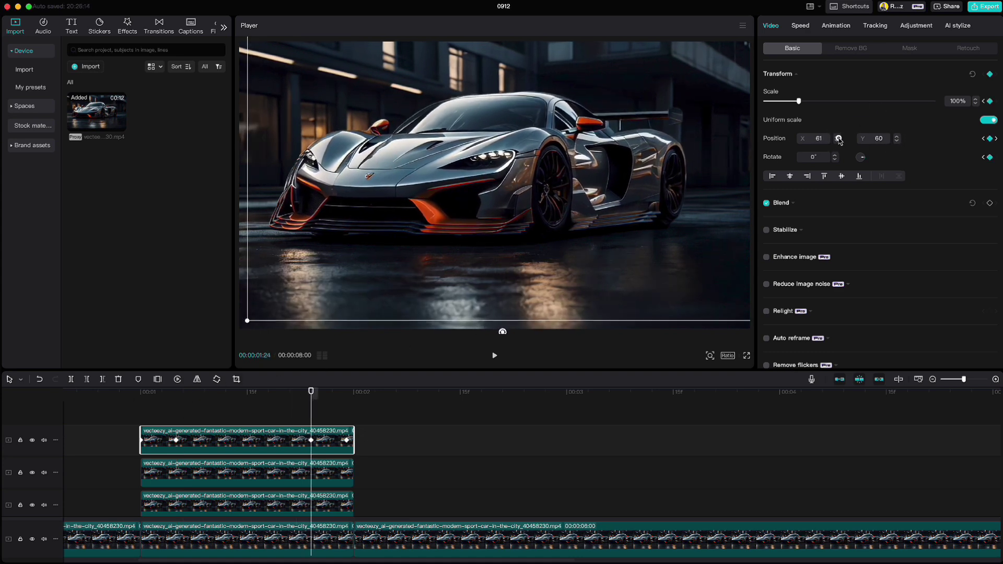
click(896, 136)
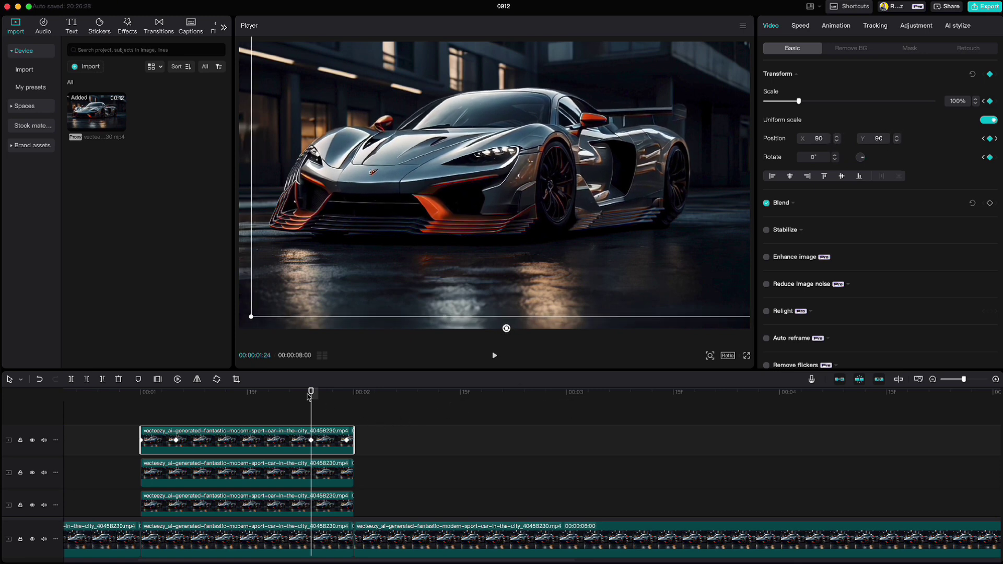
Play the section with the three stacked cutout layers from before 1 second to past 2 seconds.
drag(309, 398, 112, 409)
key(space)
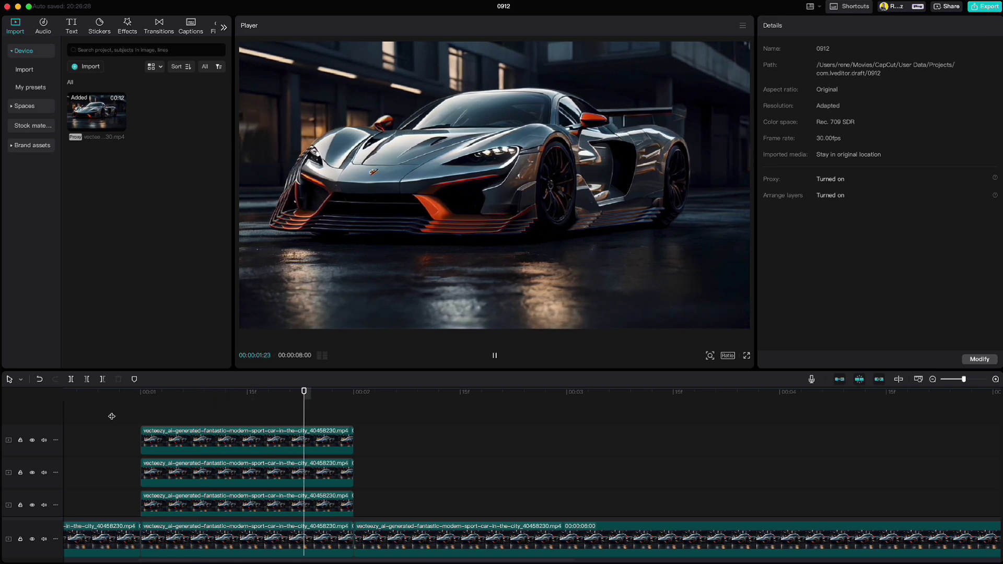
key(space)
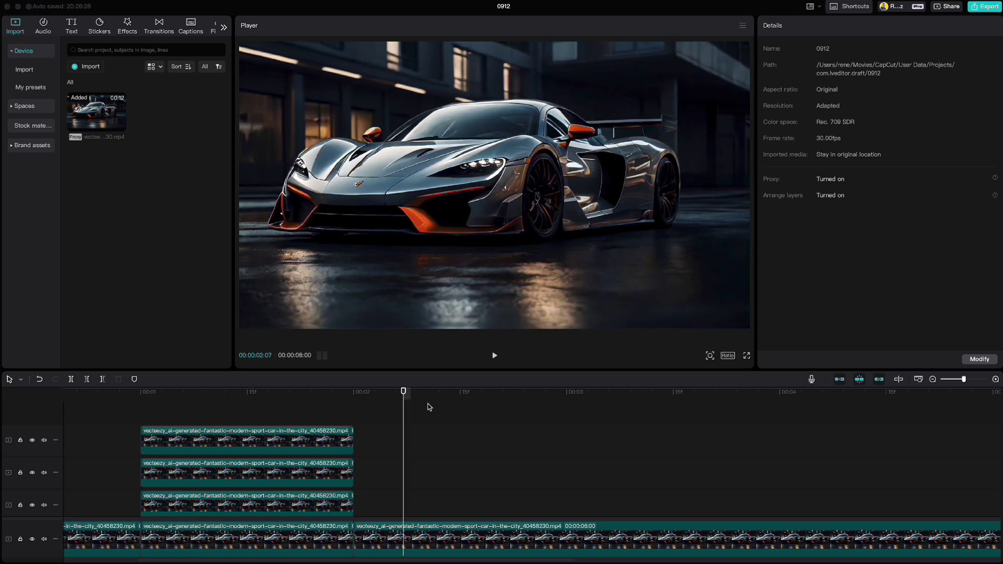
Split the main track's last clip at 00:00:02:15 and 00:00:03:15.
drag(403, 394, 459, 434)
click(482, 542)
key(super+b)
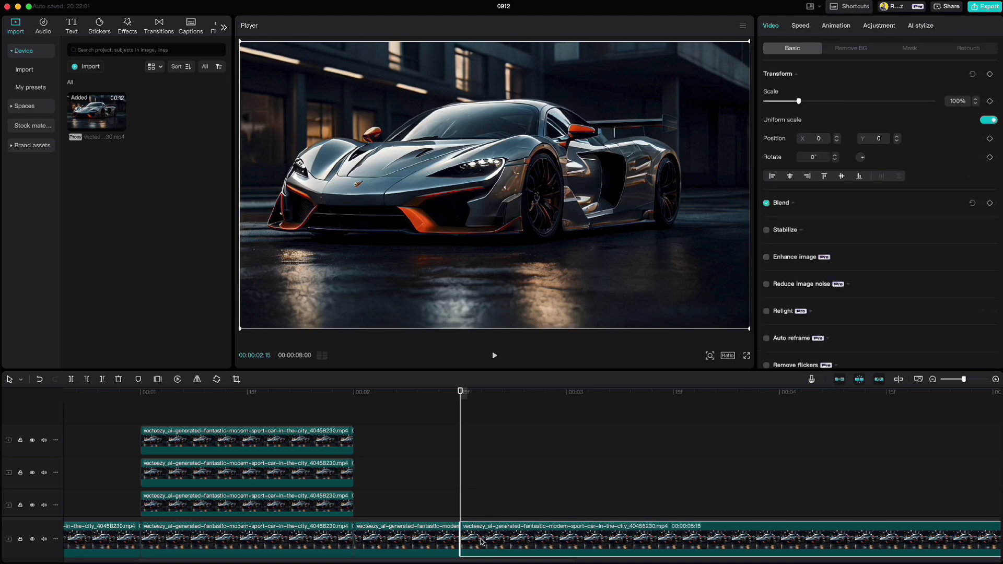
drag(461, 393, 671, 404)
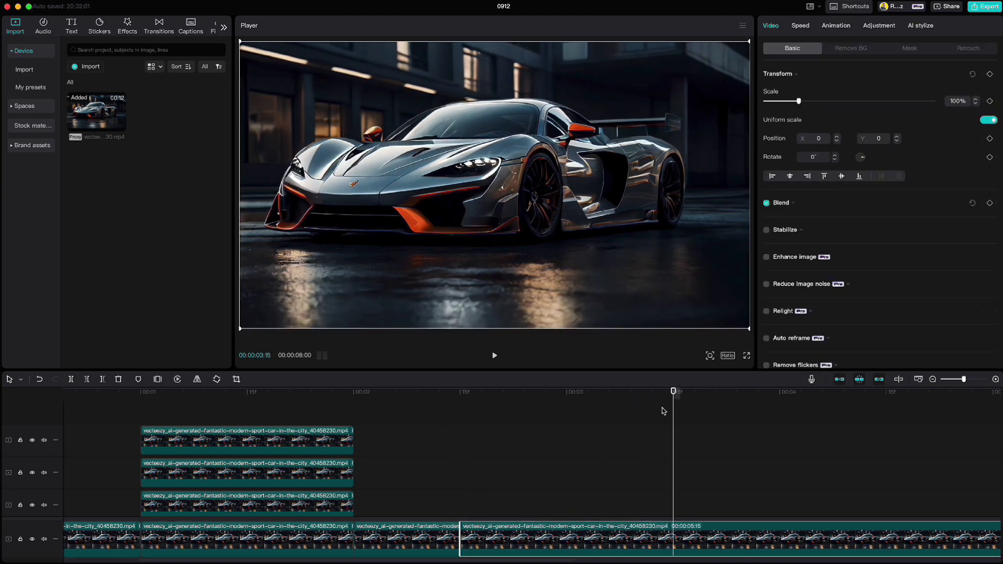
key(super+b)
Duplicate the one-second segment between the two new cuts onto the layer above, starting at 00:00:02:15.
click(616, 533)
drag(671, 393, 462, 439)
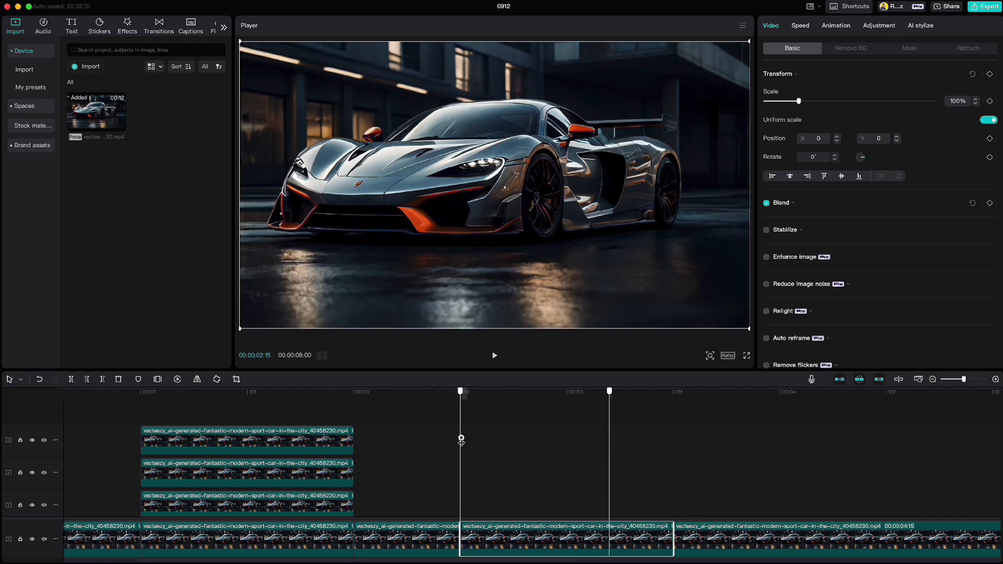
key(super+v)
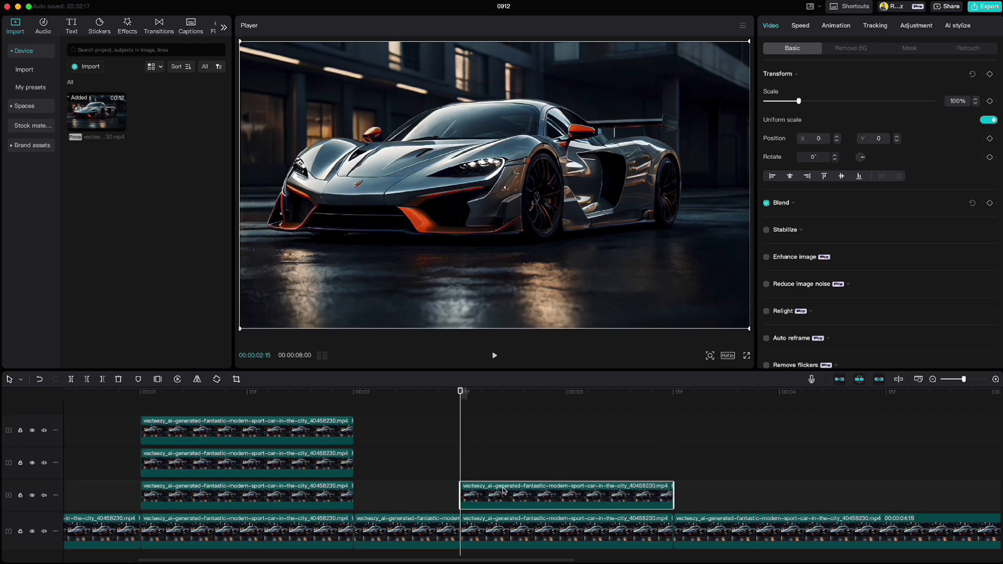
Cut the car out of the duplicated one-second segment using Custom removal with the Smart brush, reducing the brush size to 8.
click(851, 50)
click(773, 97)
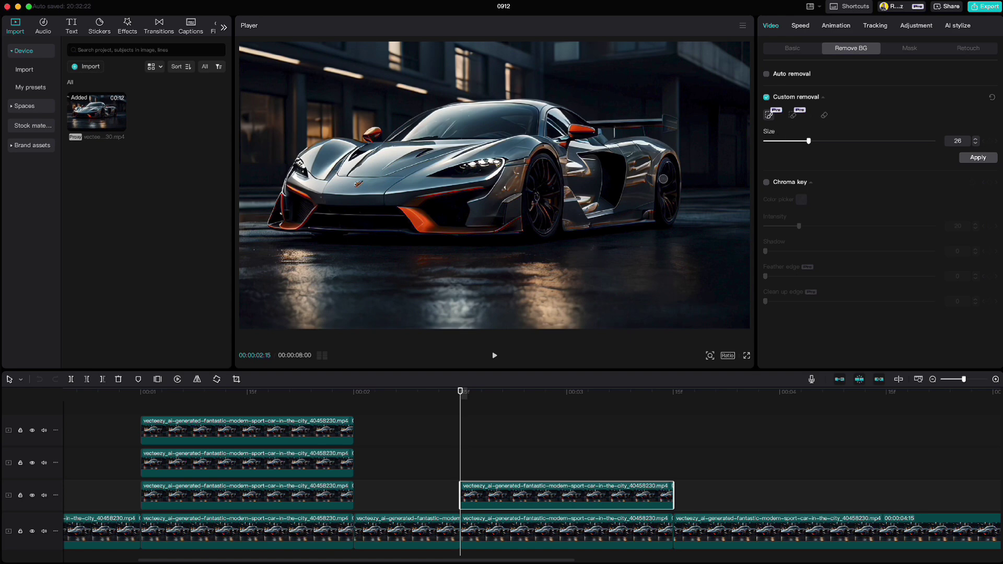
mouse_move(674, 171)
mouse_down()
mouse_move(546, 216)
mouse_move(308, 227)
mouse_move(297, 189)
mouse_move(357, 145)
mouse_move(433, 115)
mouse_move(569, 119)
mouse_up()
drag(809, 141, 777, 141)
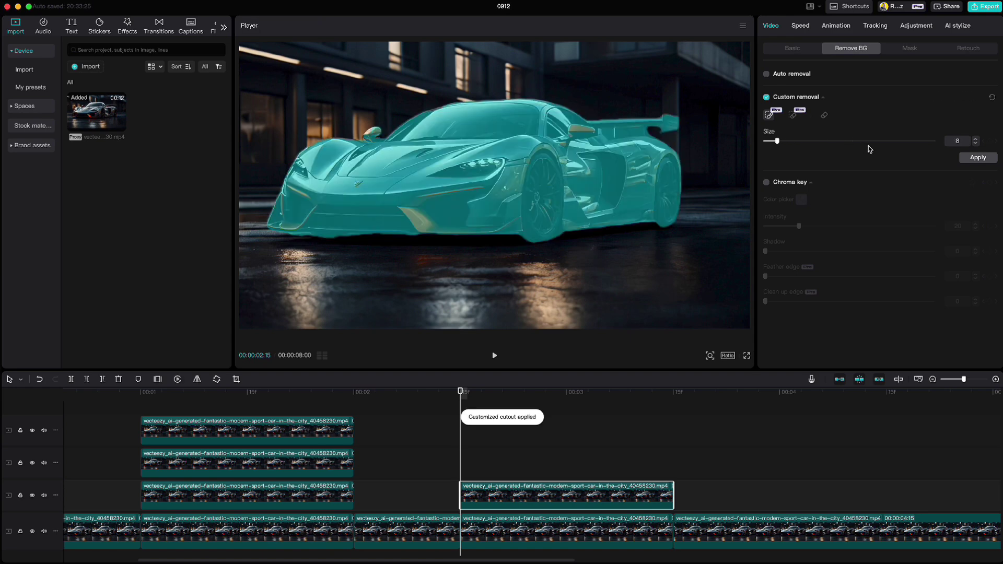
click(978, 159)
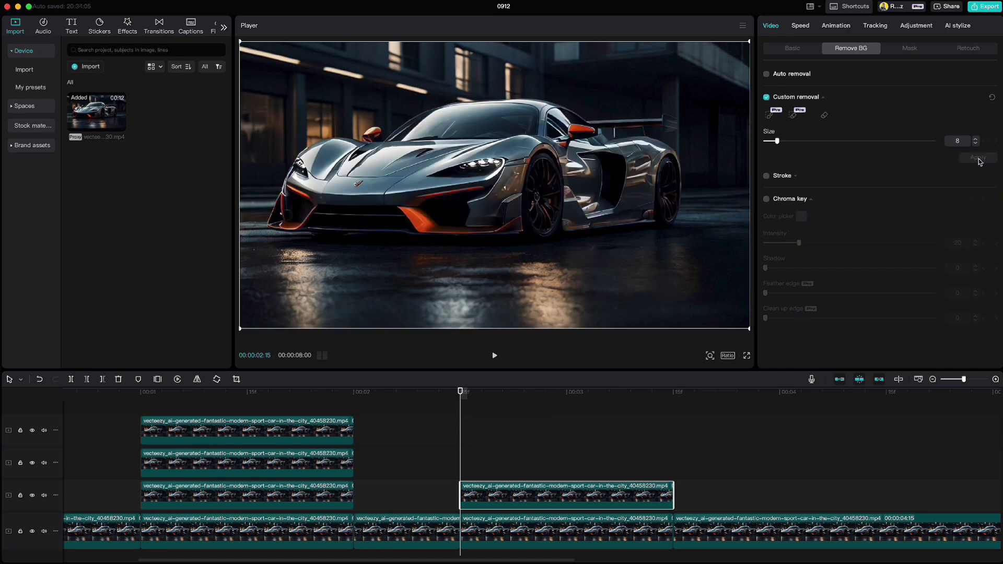
Keyframe the cutout's Transform at 00:00:02:15, and at 00:00:02:20 set its rotation to -2° and position to X -20, Y 54.
click(787, 50)
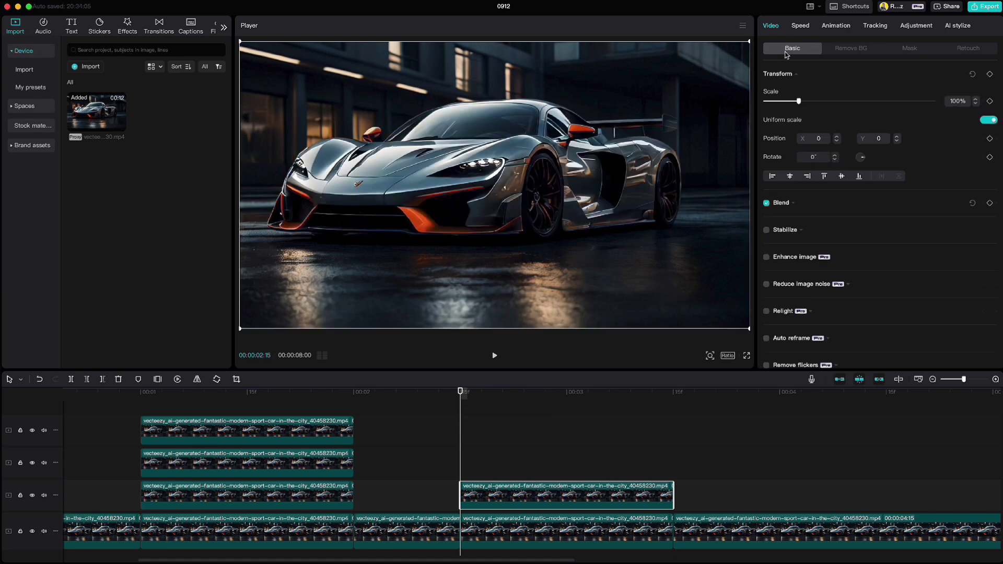
click(990, 74)
key(Right)
key(Right)
key(Right)
key(Right)
key(Right)
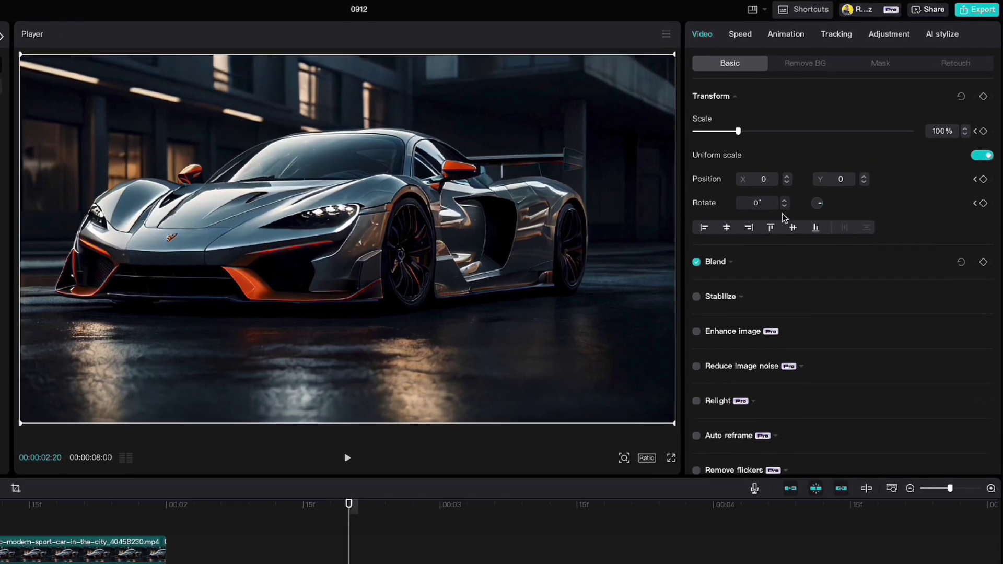
click(783, 208)
click(782, 208)
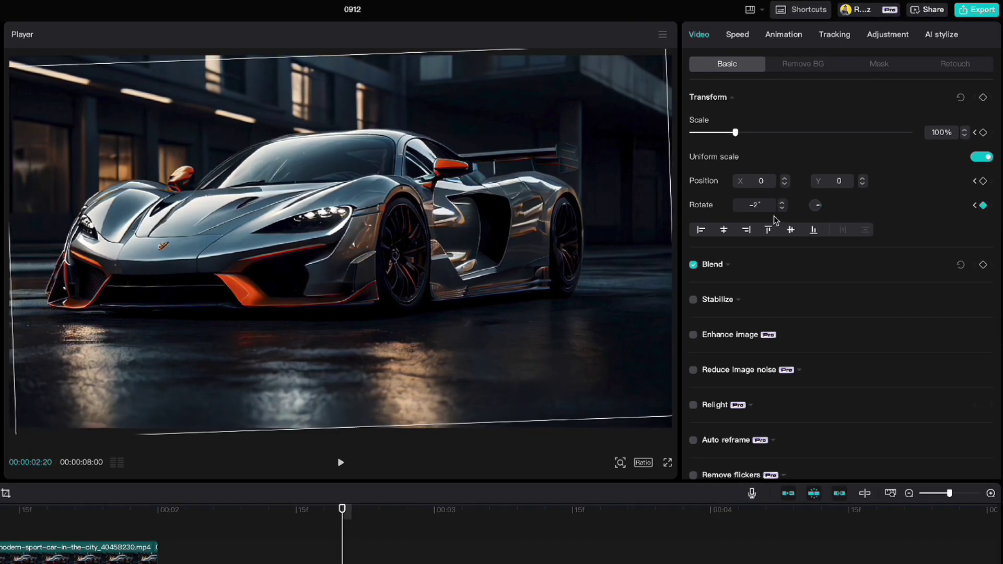
click(315, 270)
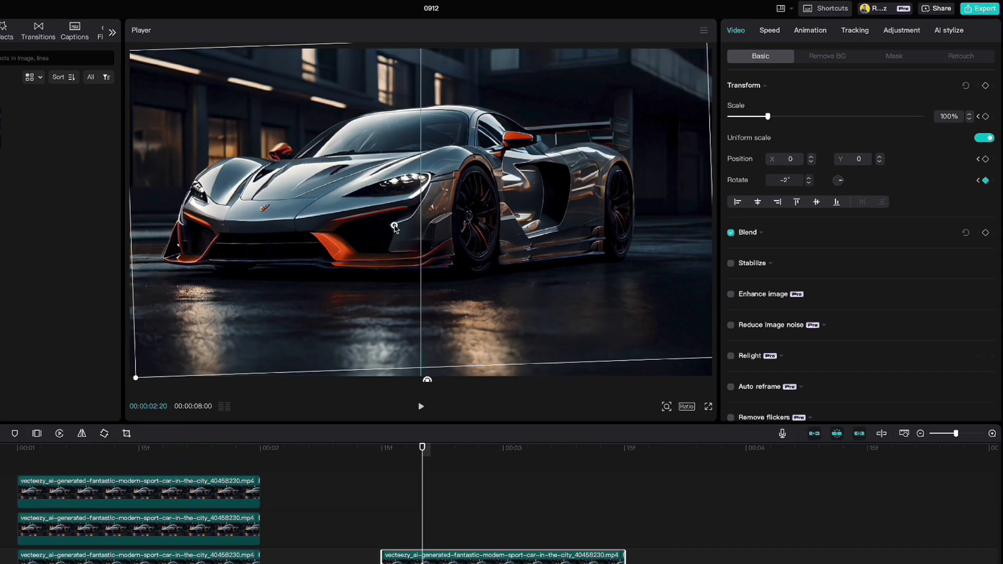
drag(395, 226, 394, 226)
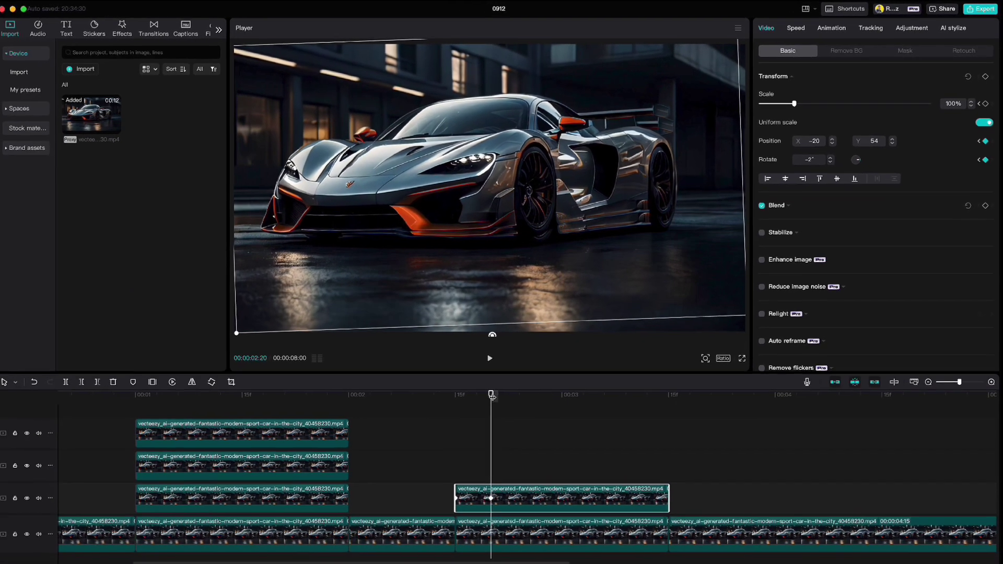
Add a Transform keyframe to the cutout at 00:00:03:10 and return its rotation and position to 0 at 00:00:03:14.
drag(422, 467, 567, 470)
drag(622, 411, 635, 411)
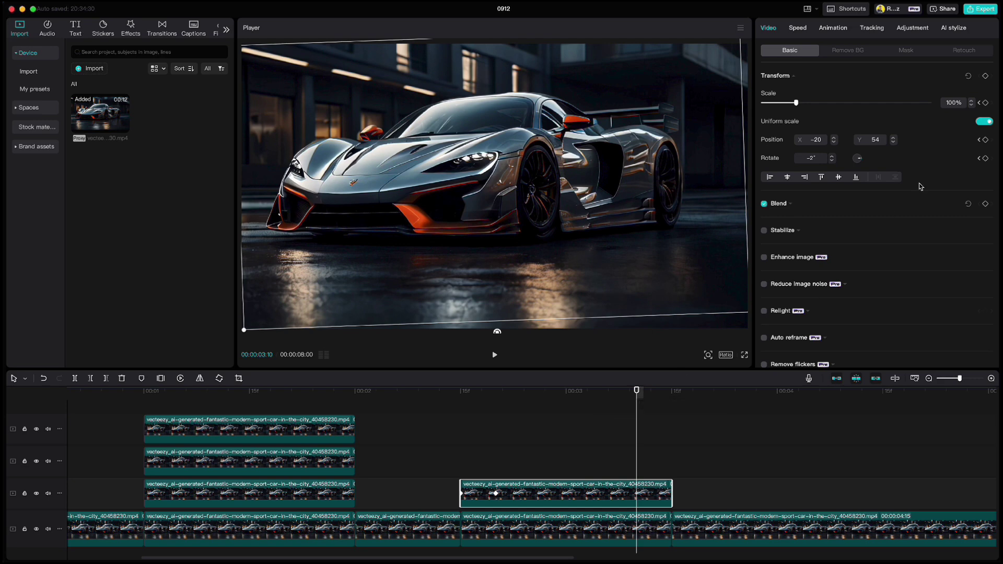
click(985, 76)
drag(638, 392, 668, 396)
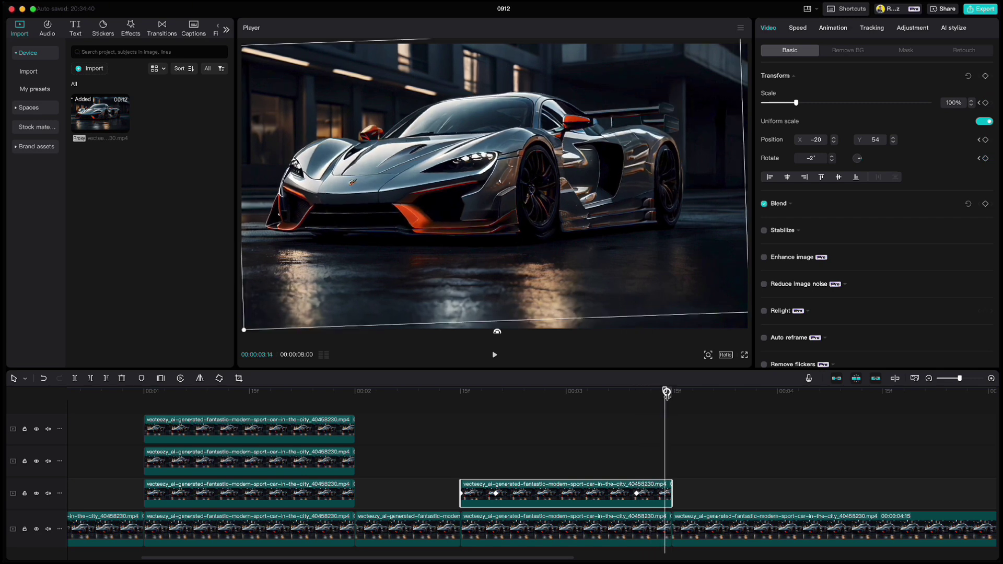
click(833, 158)
click(833, 157)
drag(602, 179, 606, 188)
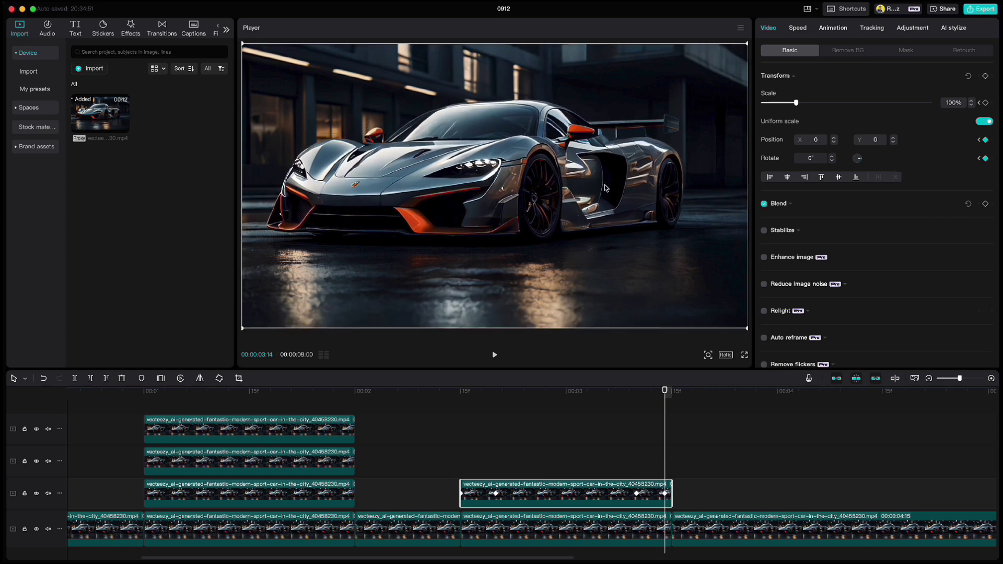
Show the cutout's keyframe animation and apply the smooth curve preset to its X position keyframes.
right_click(558, 491)
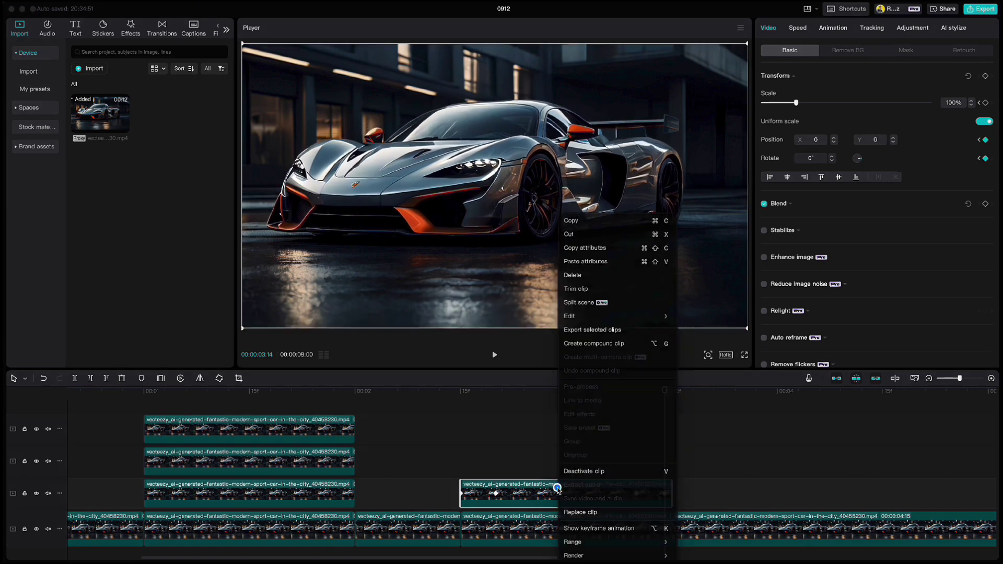
click(576, 528)
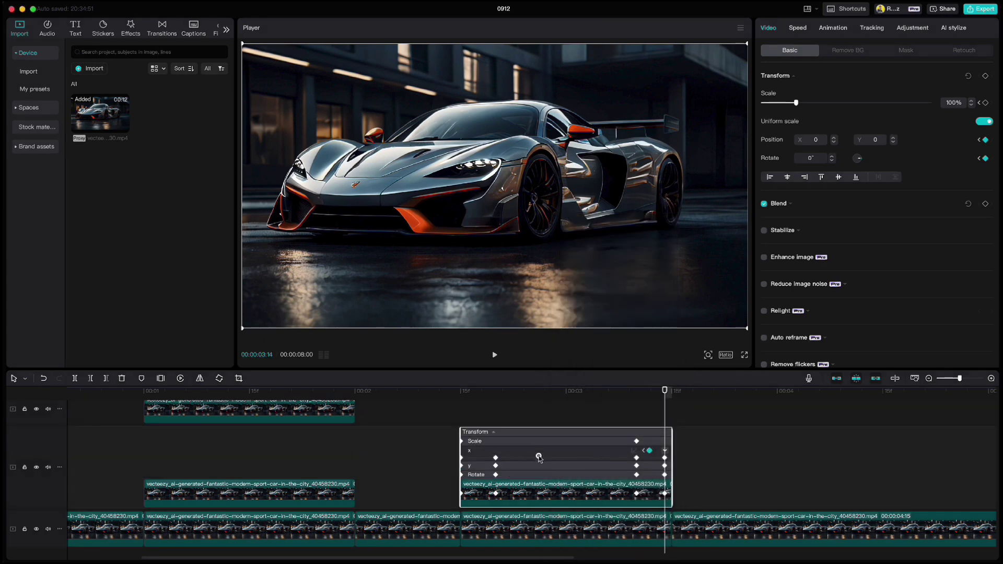
click(538, 456)
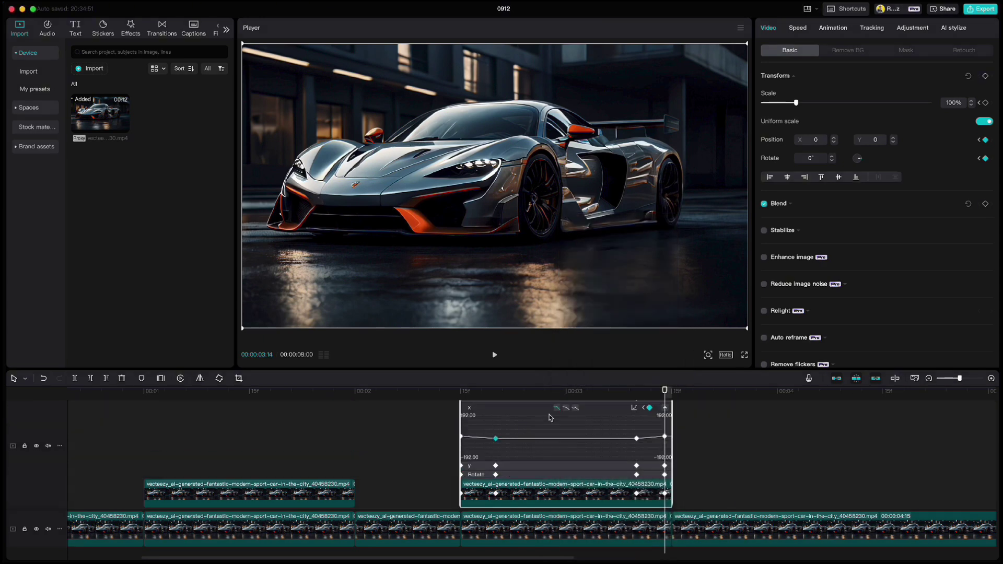
click(565, 408)
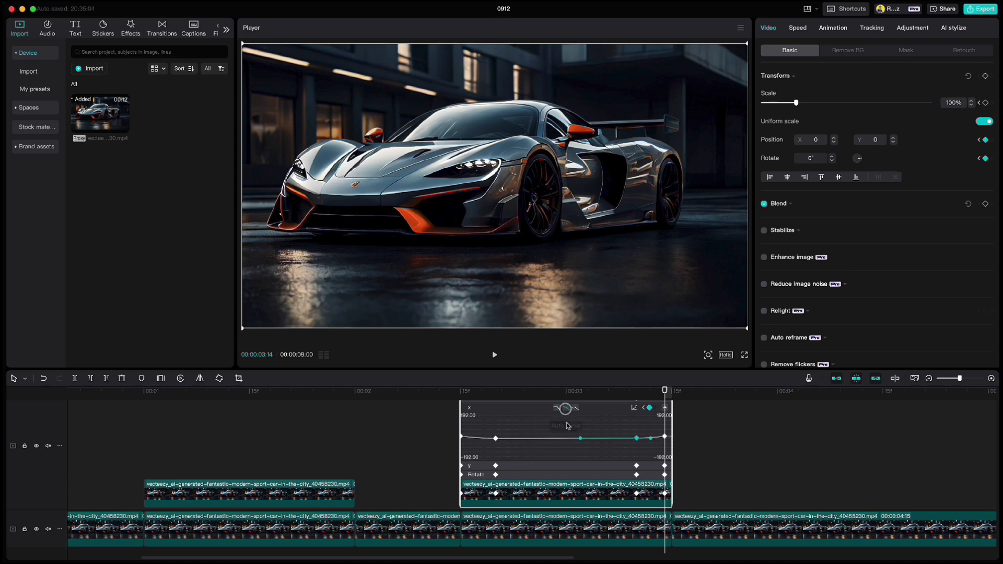
Apply the same smooth curve preset to the cutout's two middle Y position keyframes.
click(547, 466)
click(543, 466)
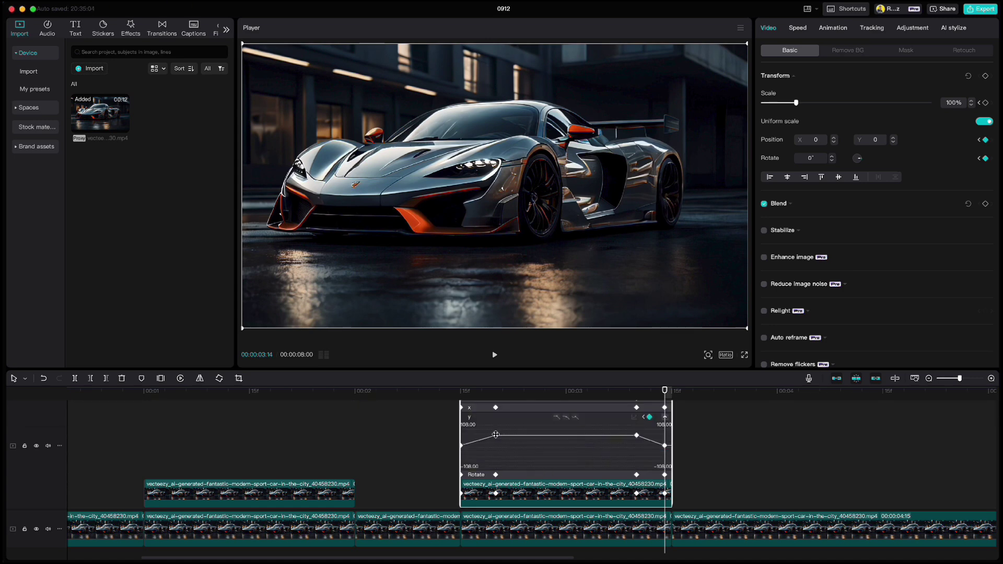
click(566, 417)
click(635, 436)
click(567, 418)
click(552, 477)
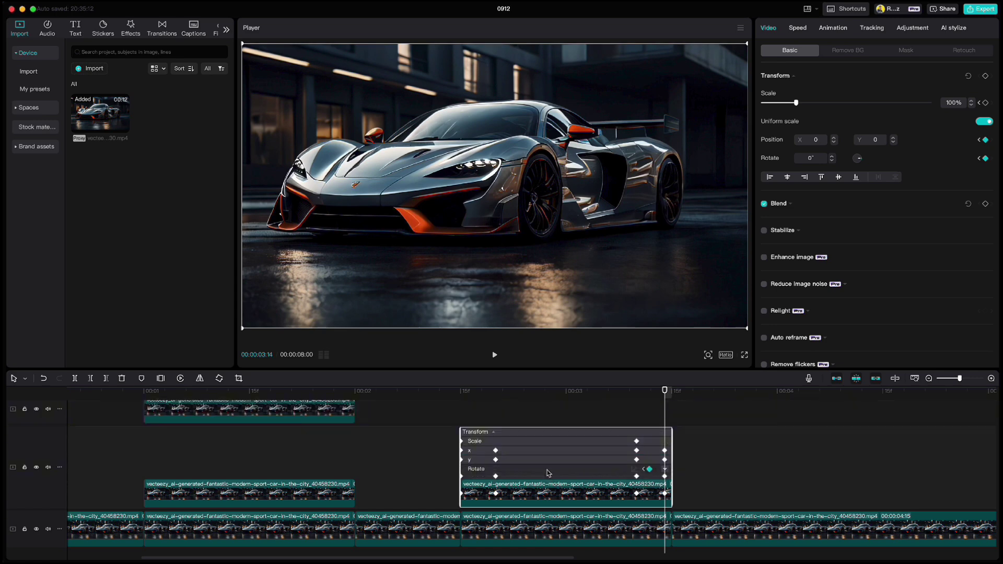
Smooth the cutout's middle Rotate keyframes with the same curve preset and hide the keyframe animation.
click(546, 470)
click(497, 455)
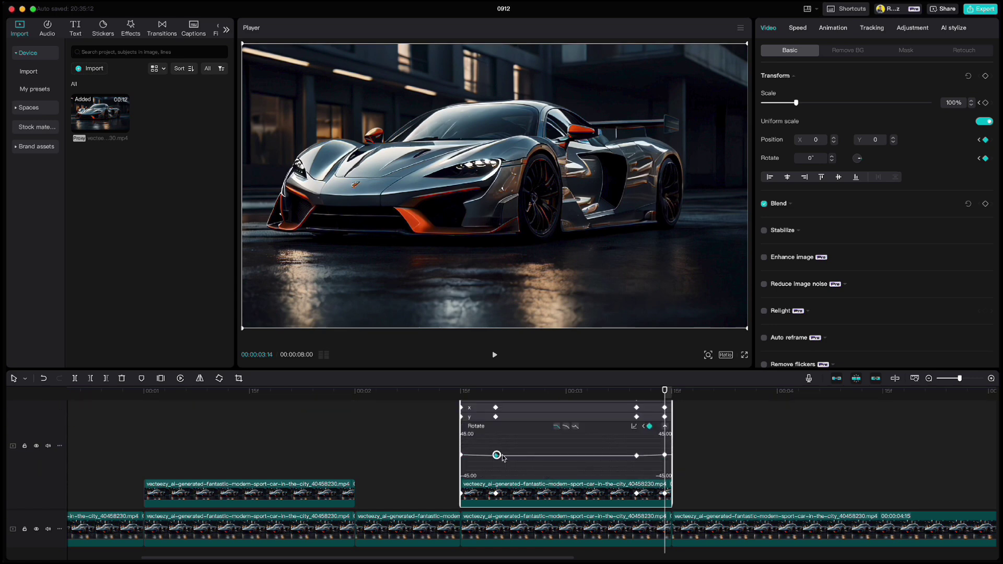
click(567, 427)
click(637, 456)
right_click(562, 445)
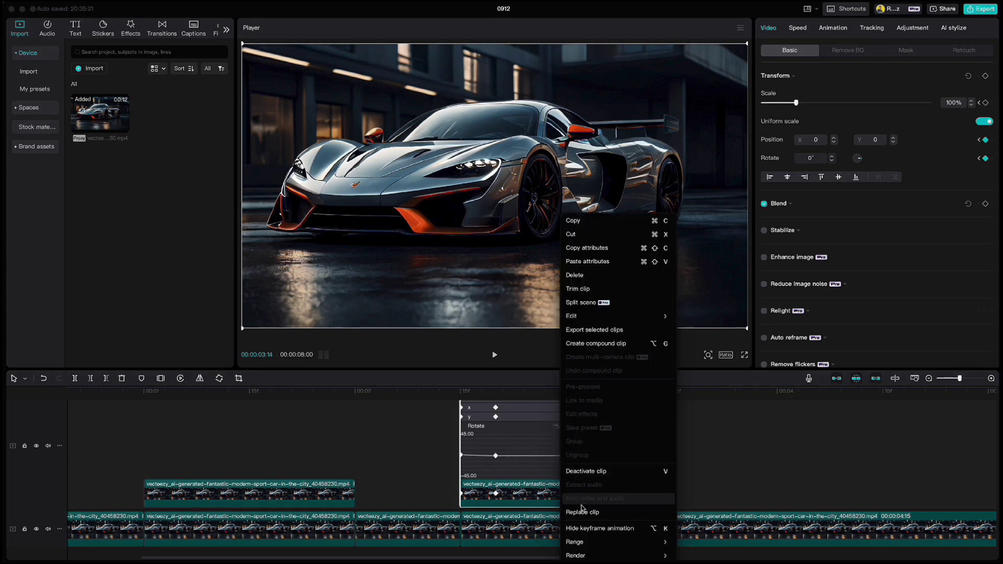
click(581, 528)
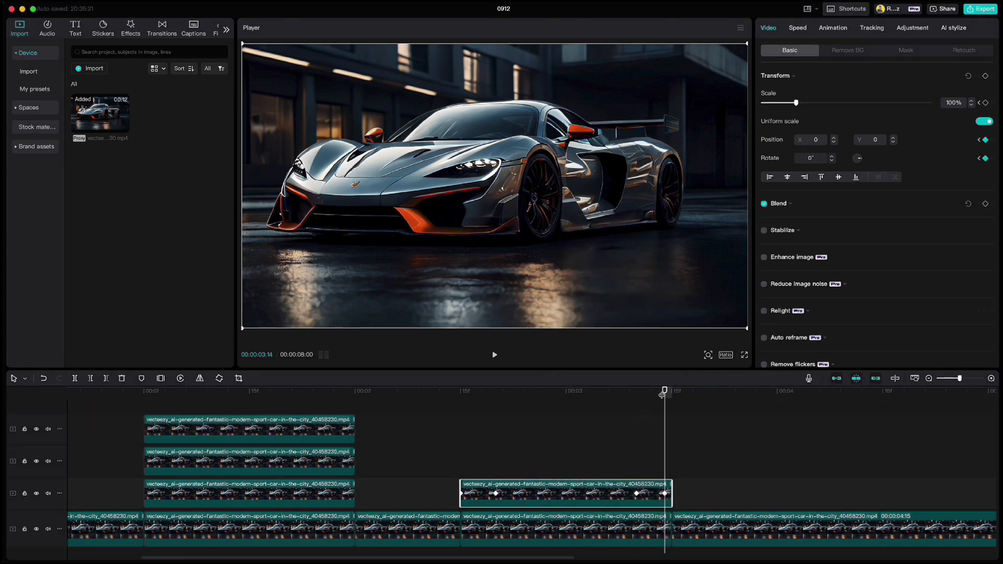
Duplicate the keyframed cutout onto the layer above at 00:00:02:15, and set the copy's 00:00:02:20 keyframe to -4° rotation and position X -24, Y 115.
drag(663, 395, 459, 433)
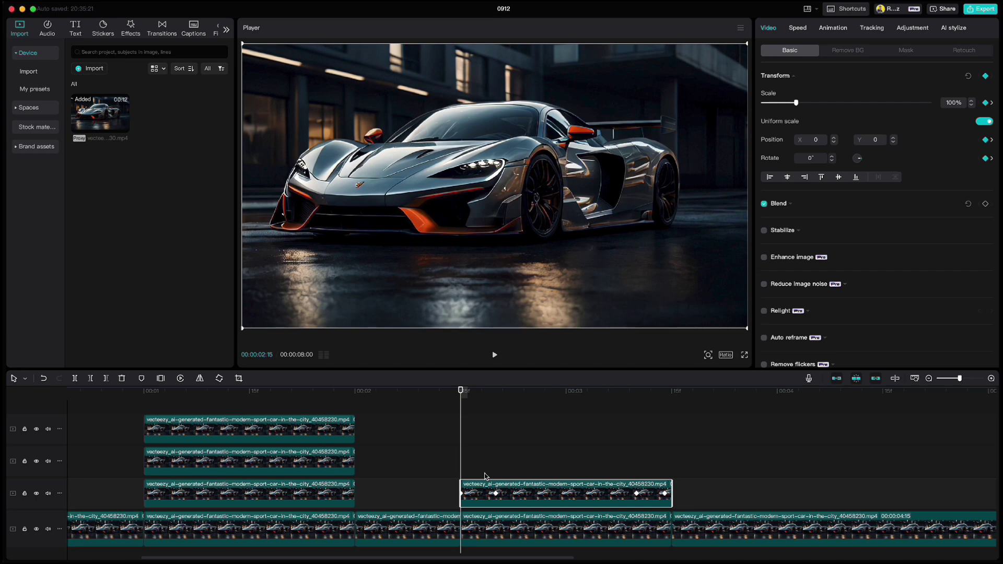
drag(485, 476, 485, 444)
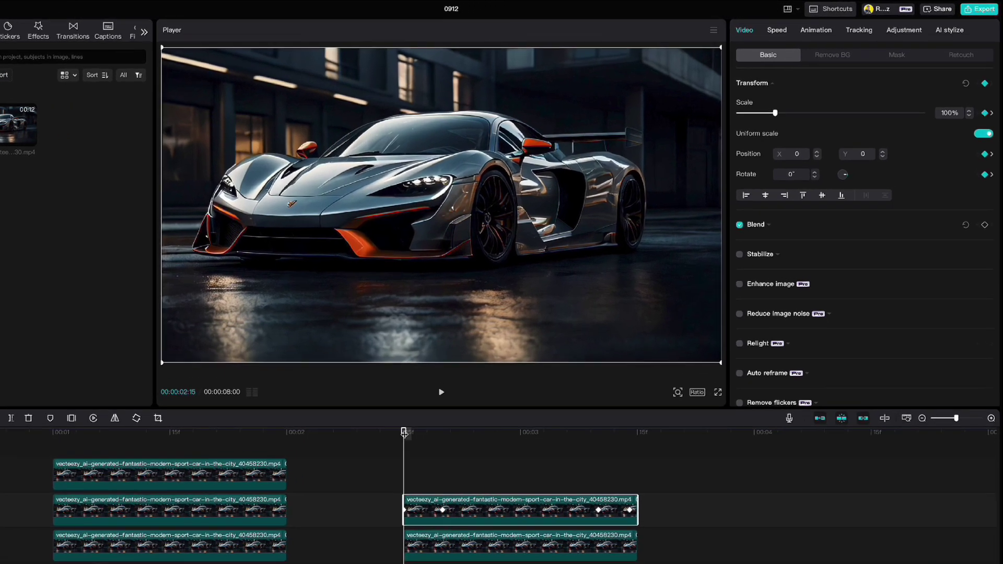
click(481, 396)
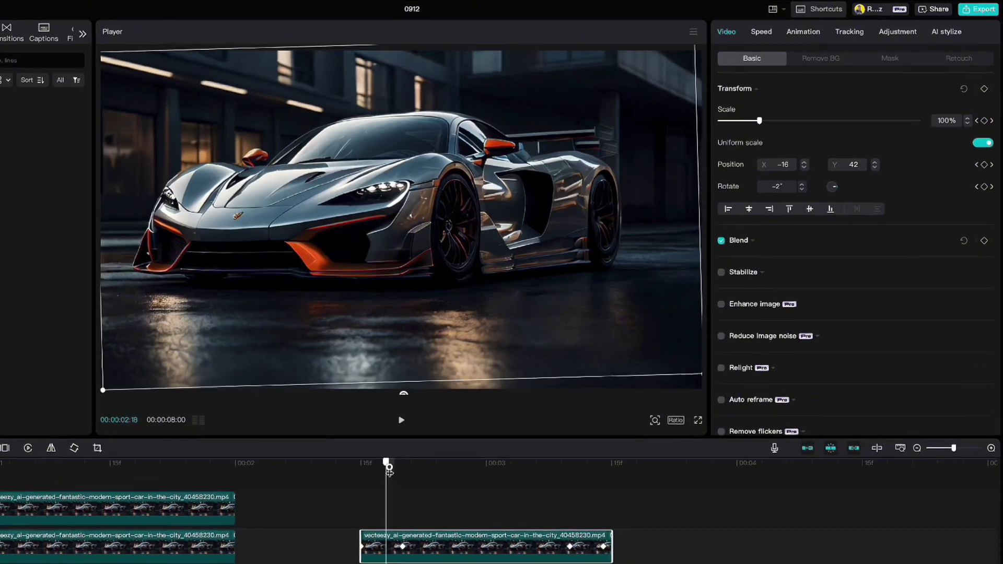
drag(390, 470, 402, 469)
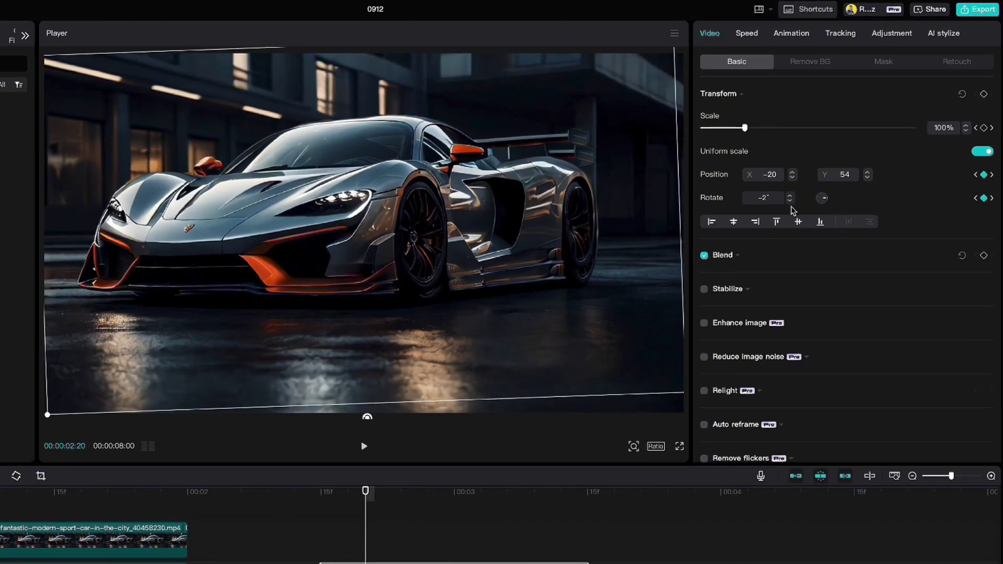
click(791, 201)
click(790, 201)
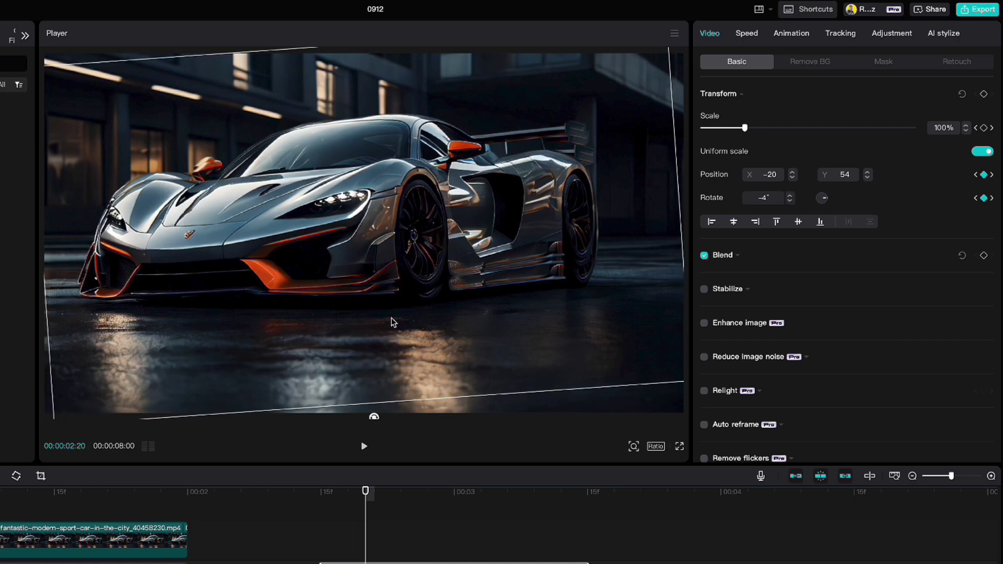
drag(329, 265, 334, 268)
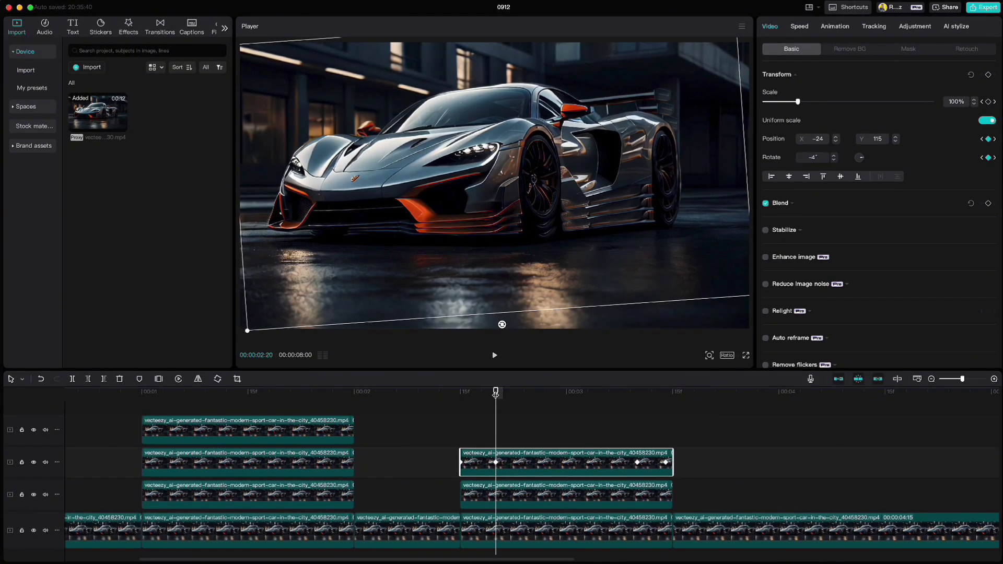
Set the second cutout layer's 00:00:03:10 keyframe to -4° rotation and position X -28, Y 107.
drag(496, 393, 638, 393)
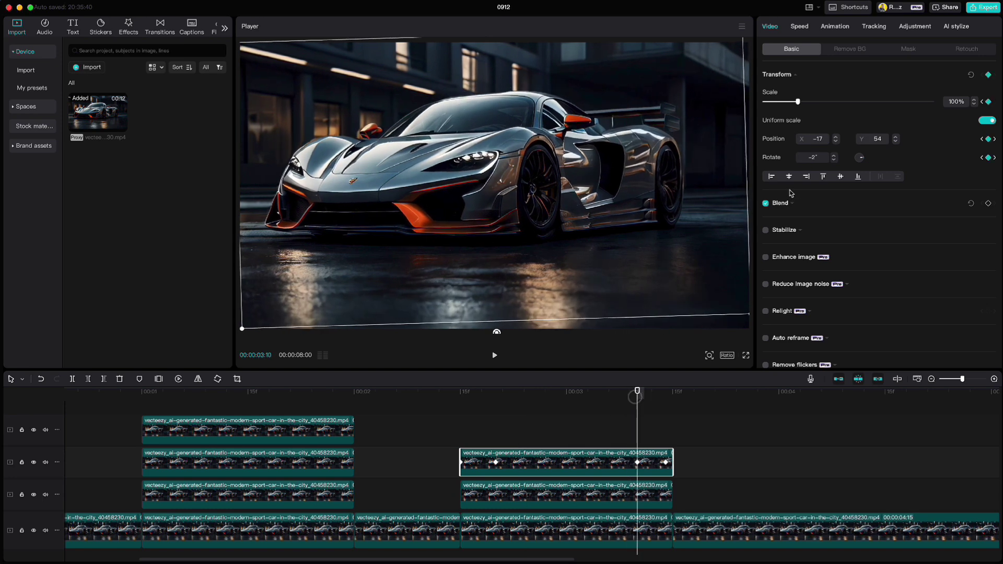
click(834, 160)
click(834, 160)
drag(416, 189, 417, 182)
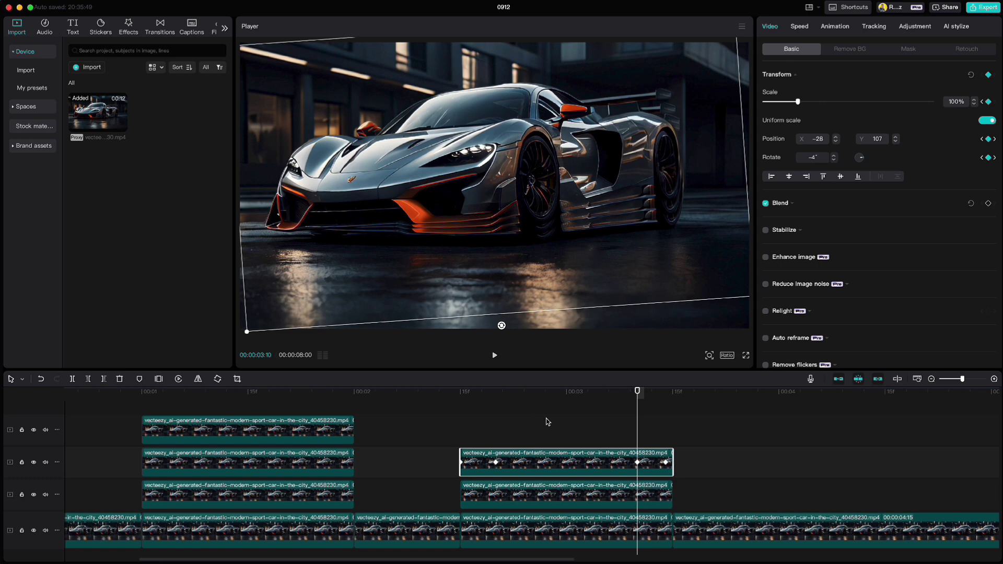
Add a third cutout copy on the layer above, and set its 00:00:02:20 keyframe to -6° rotation and position X -39, Y 168.
drag(635, 403, 495, 393)
key(super+v)
click(834, 160)
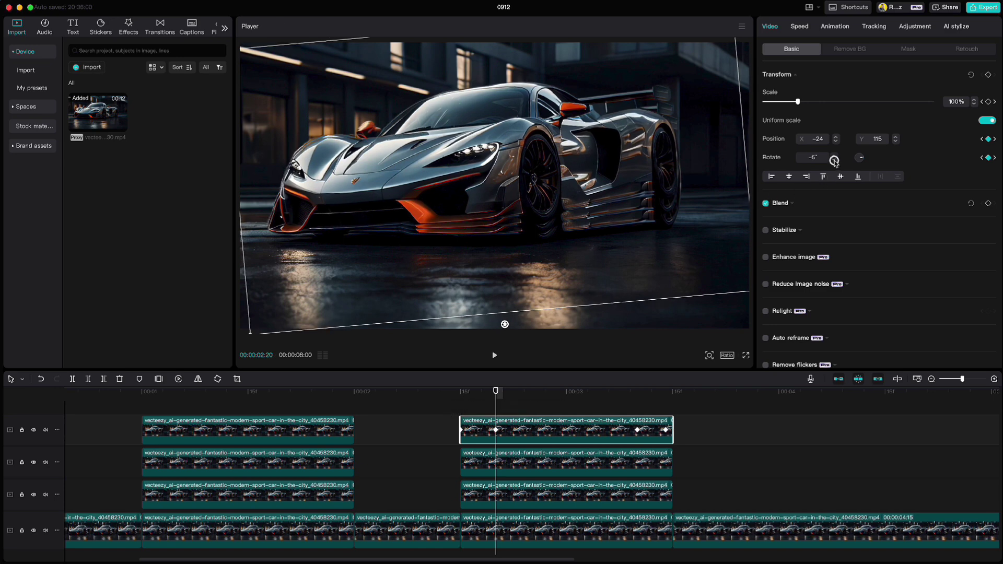
click(834, 161)
drag(504, 172, 504, 171)
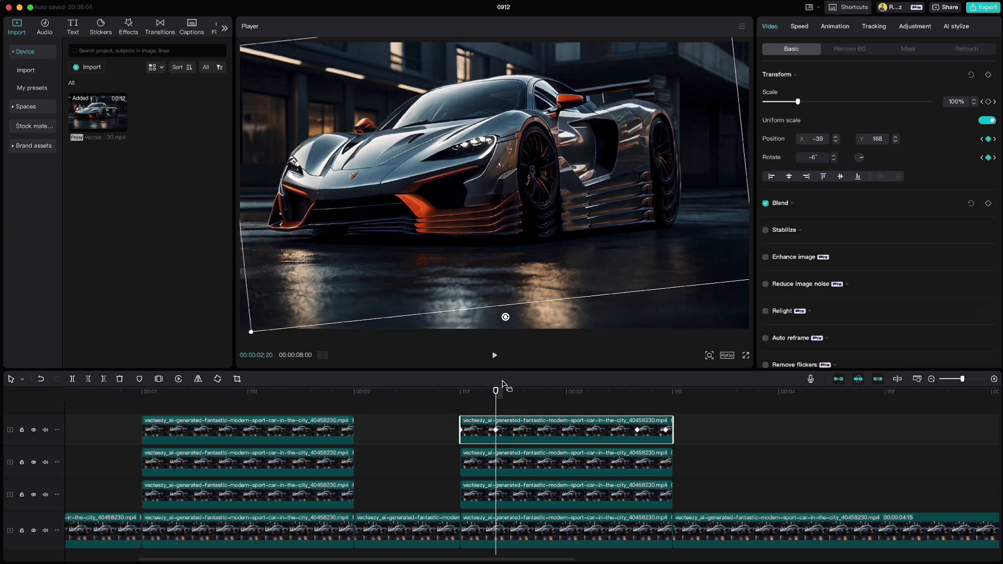
Rotate the third cutout layer to -6° at its 00:00:03:10 keyframe and reposition it in the preview.
drag(503, 387, 638, 398)
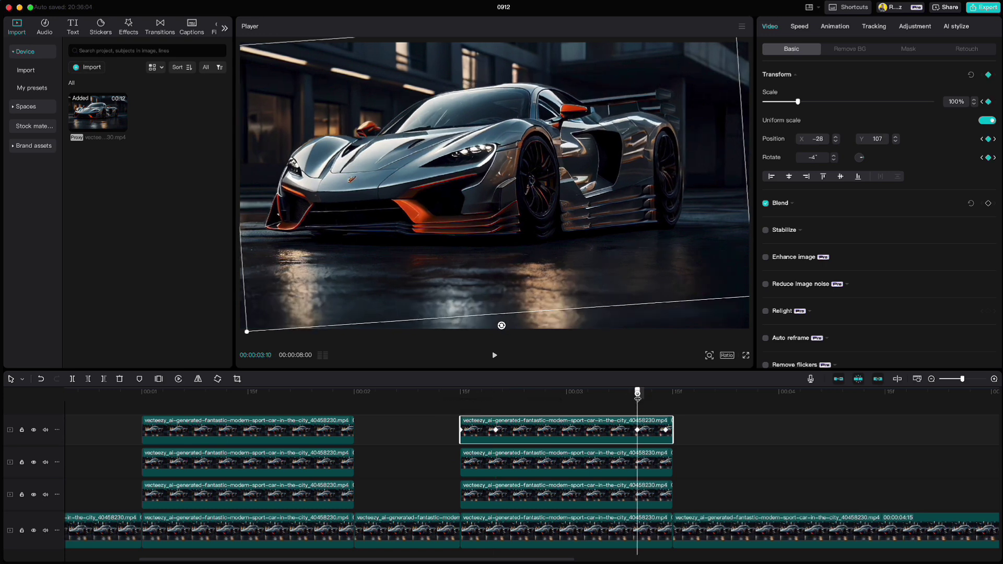
click(834, 161)
click(834, 161)
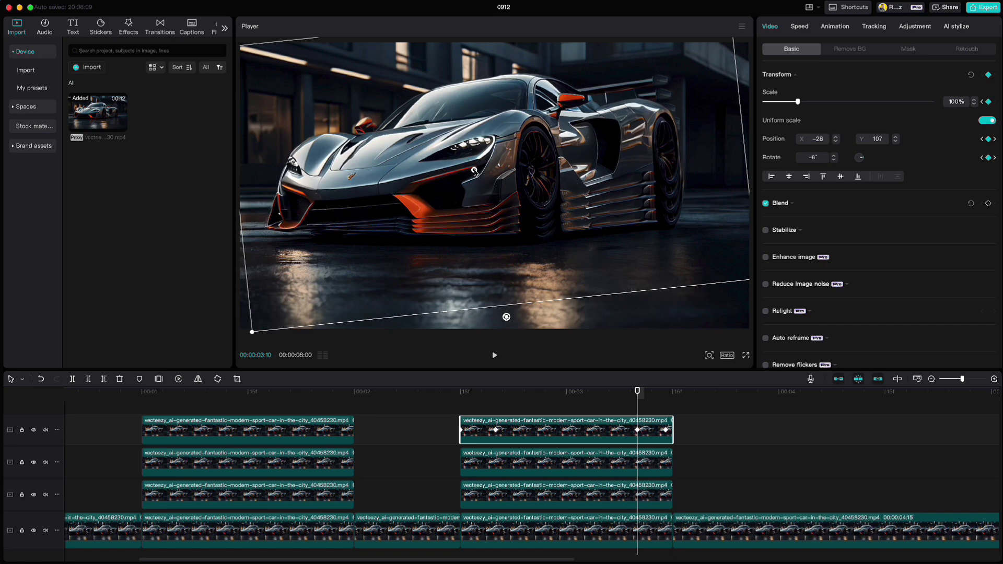
drag(474, 170, 474, 171)
click(479, 399)
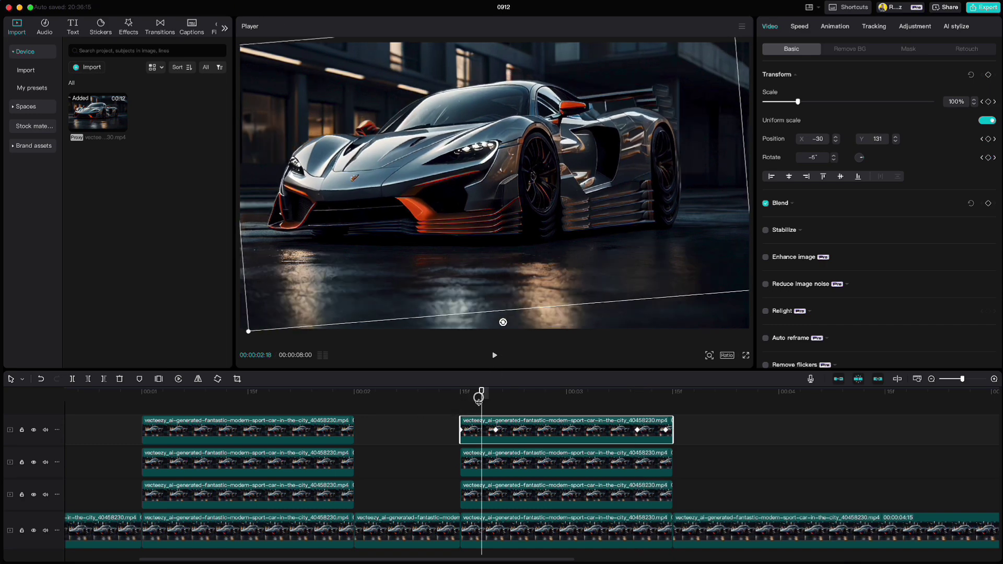